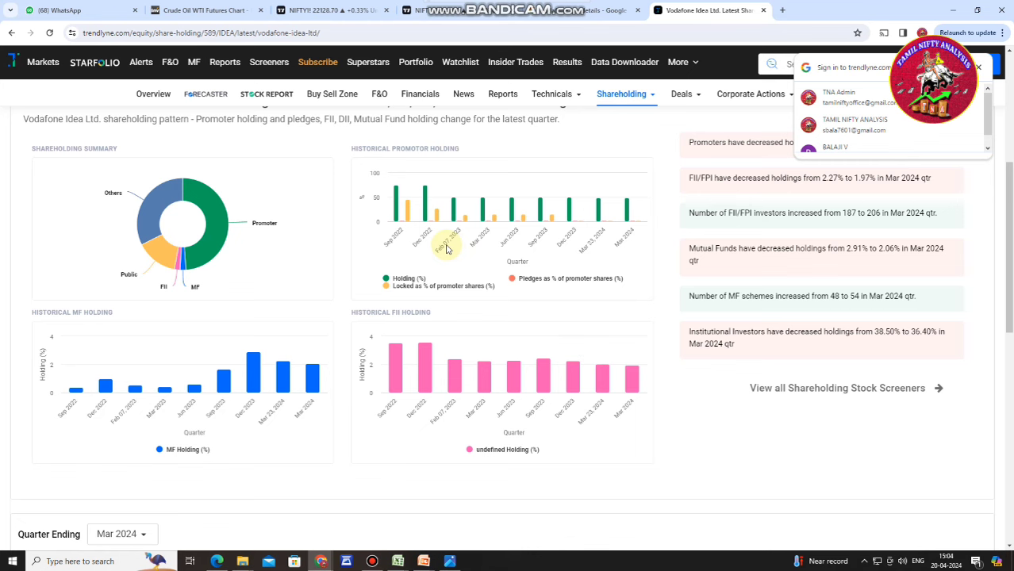
pyautogui.scroll(1, 446, 249)
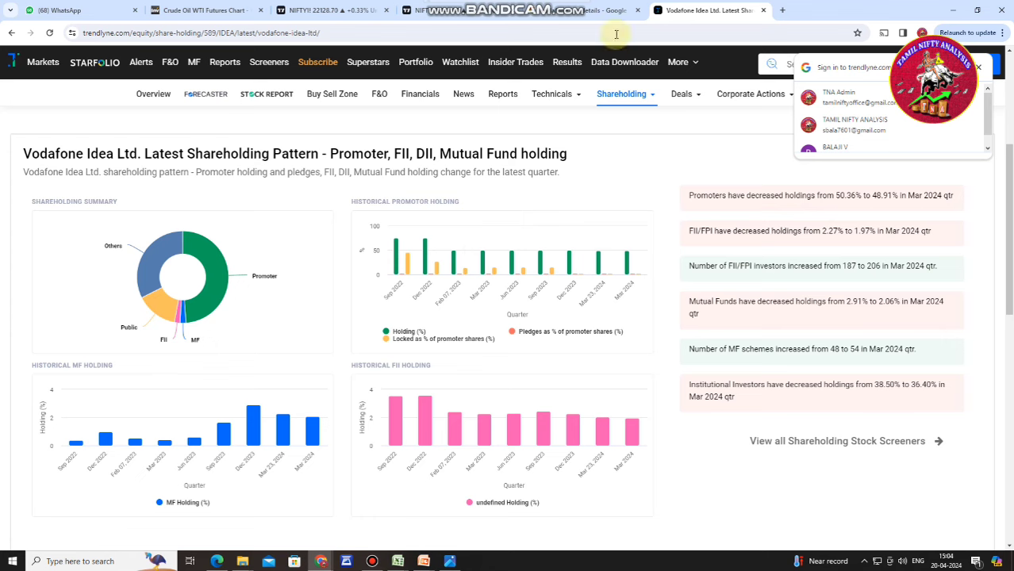
pyautogui.click(450, 561)
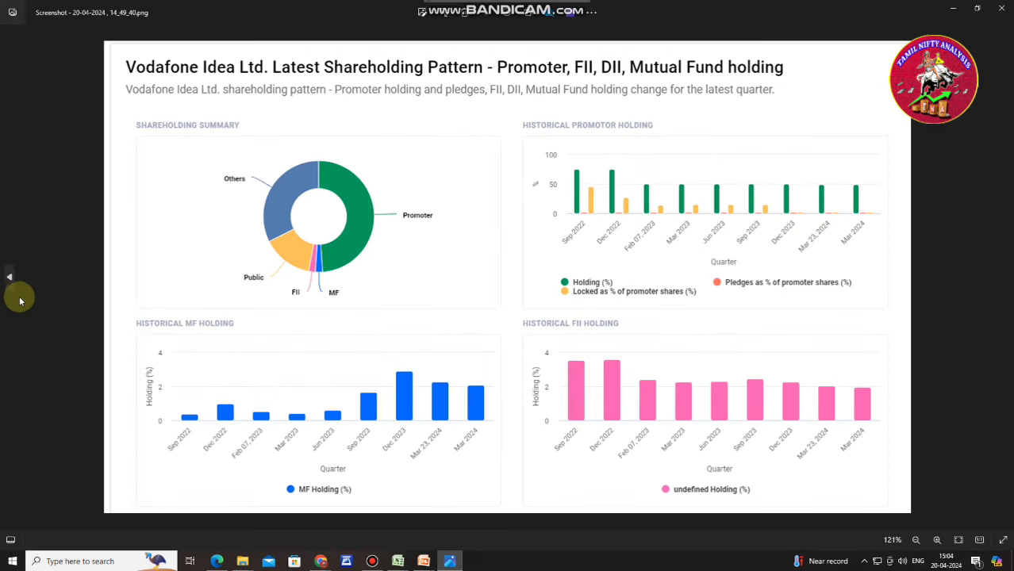
pyautogui.click(12, 274)
pyautogui.scroll(1, 403, 282)
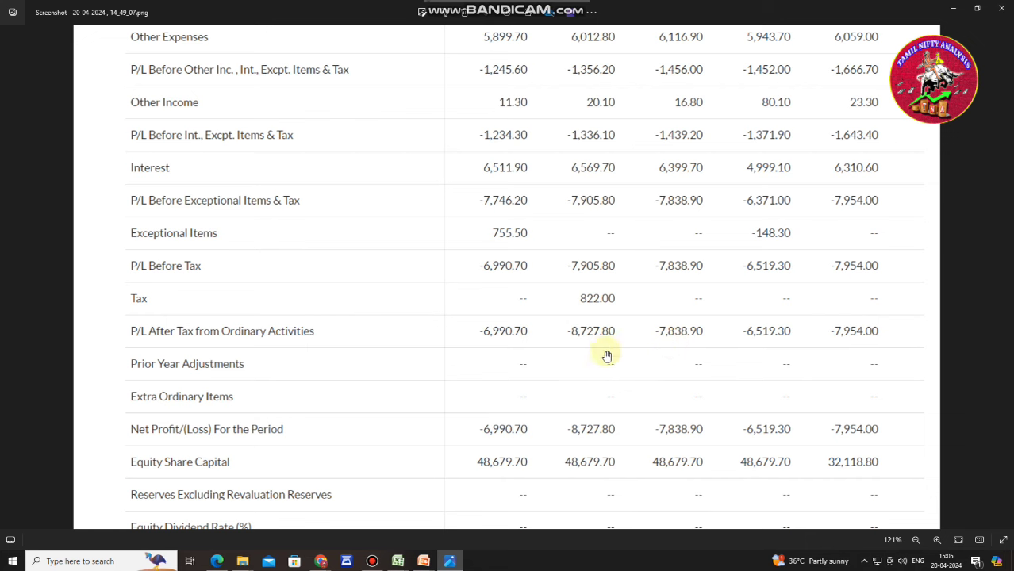
pyautogui.scroll(-2, 532, 363)
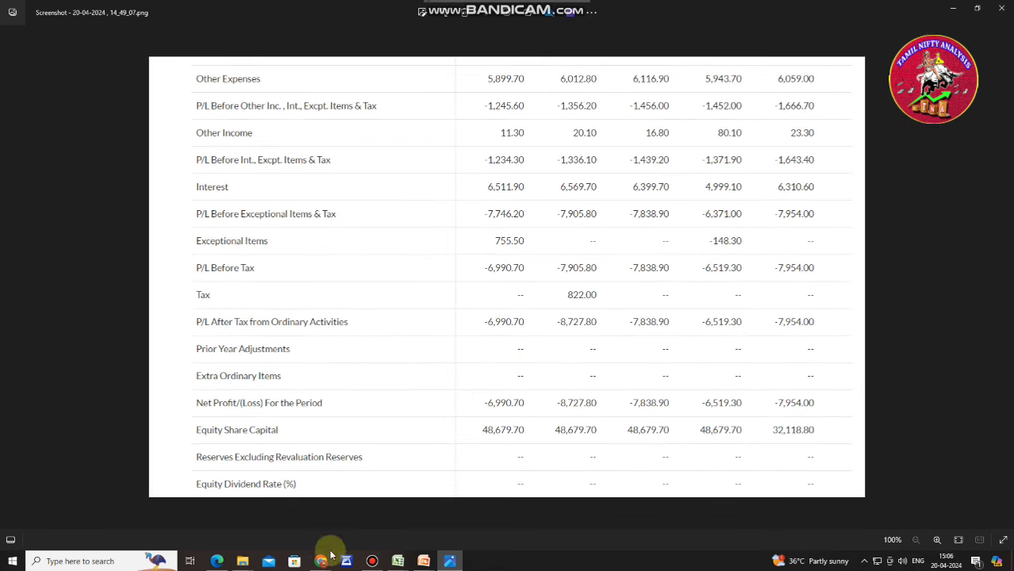
pyautogui.moveTo(321, 562)
pyautogui.click(290, 527)
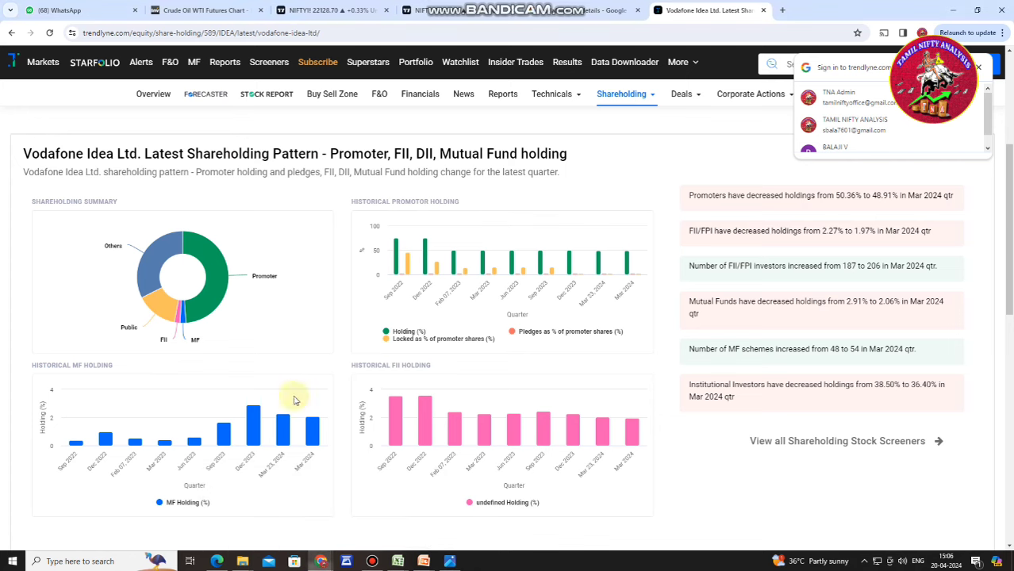
# Step: Return to the Vodafone Idea chart on investing.com and compress the price scale to about -60 to 140
pyautogui.click(321, 10)
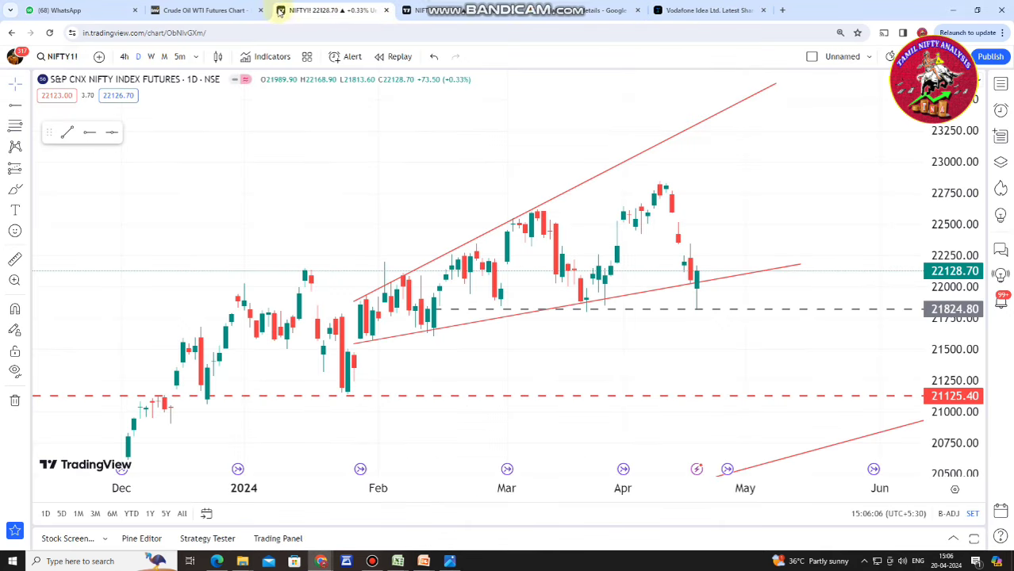
pyautogui.click(198, 10)
pyautogui.scroll(-5, 429, 115)
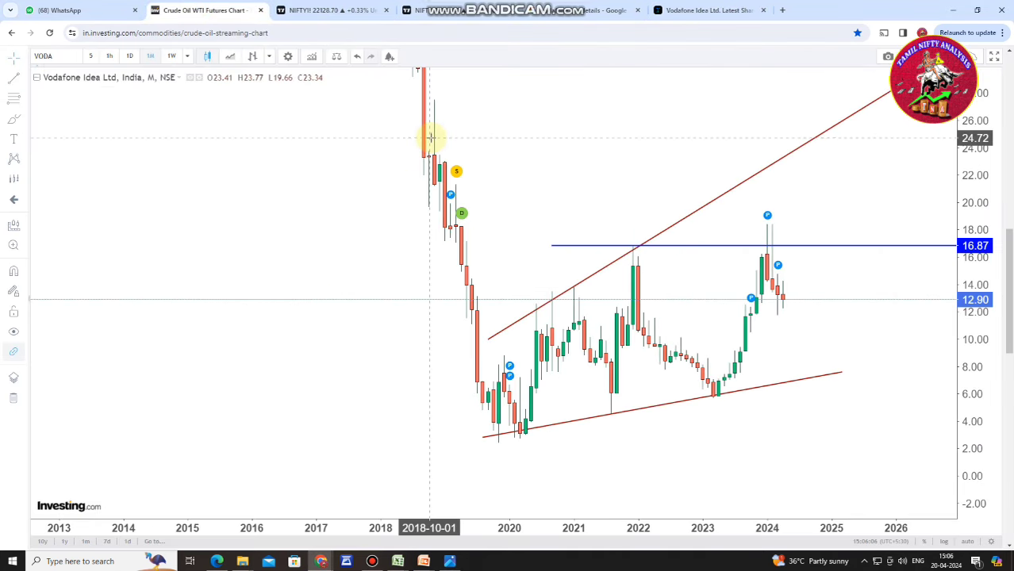
pyautogui.moveTo(975, 159); pyautogui.dragTo(958, 466)
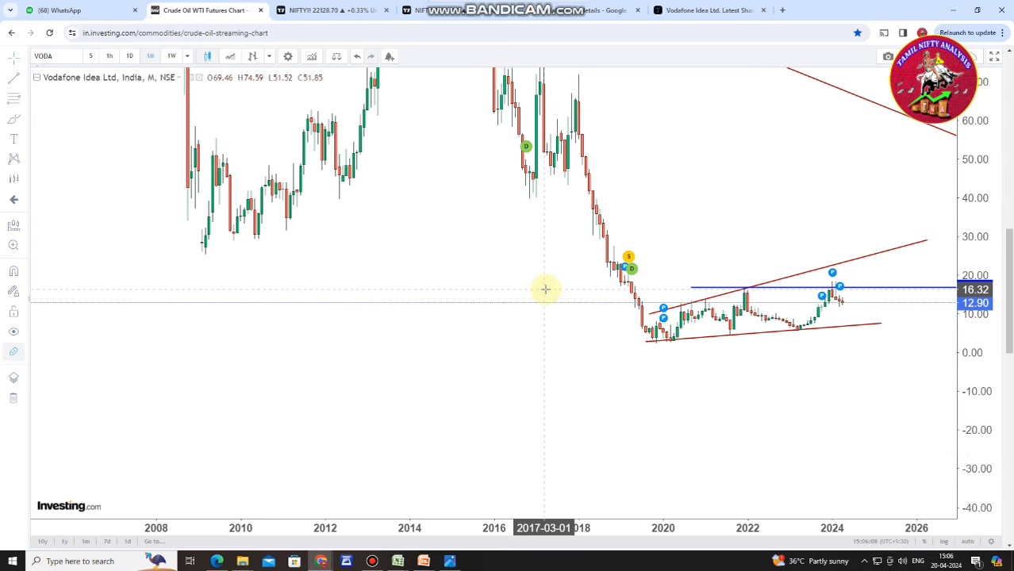
pyautogui.scroll(-3, 530, 218)
pyautogui.moveTo(965, 141); pyautogui.dragTo(965, 262)
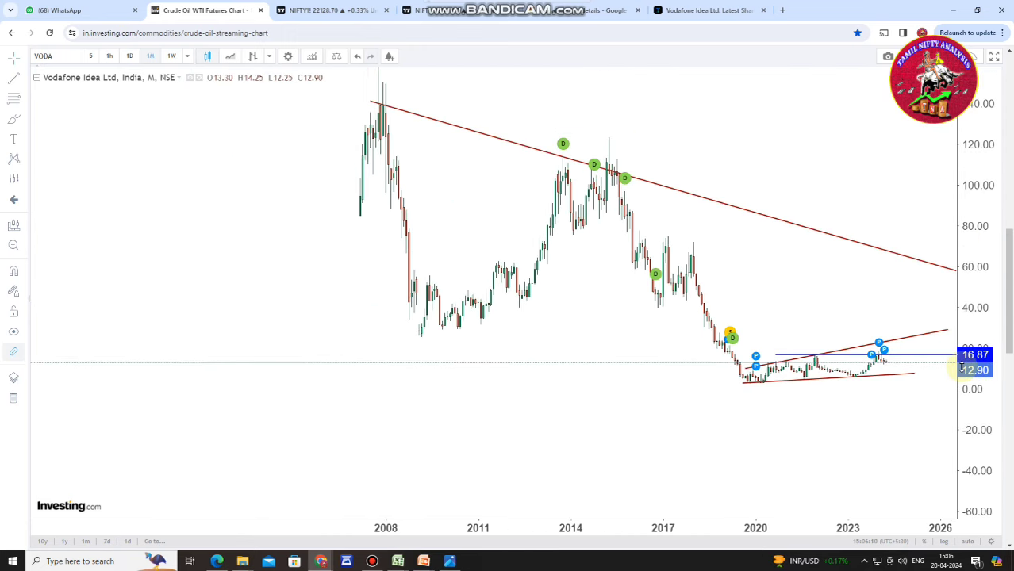
# Step: Pan back to show the history from 2008 and select the long falling red trendline
pyautogui.moveTo(618, 265); pyautogui.dragTo(528, 254)
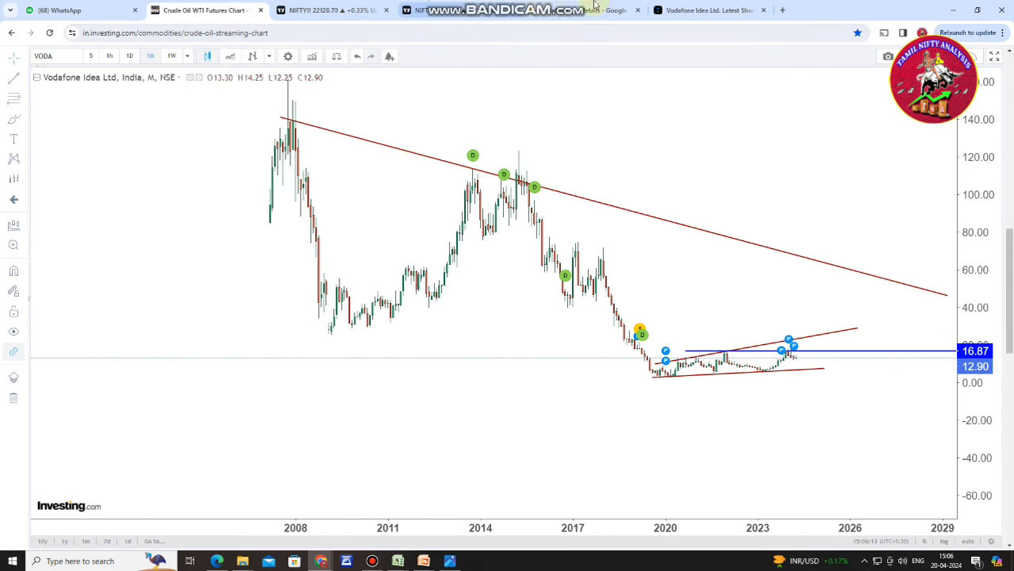
pyautogui.scroll(1, 424, 145)
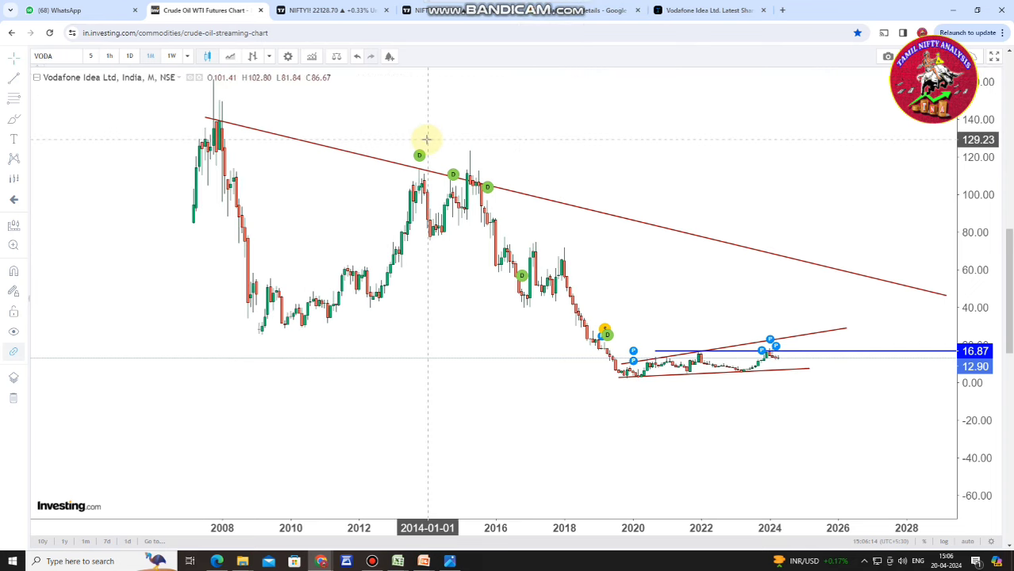
pyautogui.moveTo(272, 164); pyautogui.dragTo(277, 189)
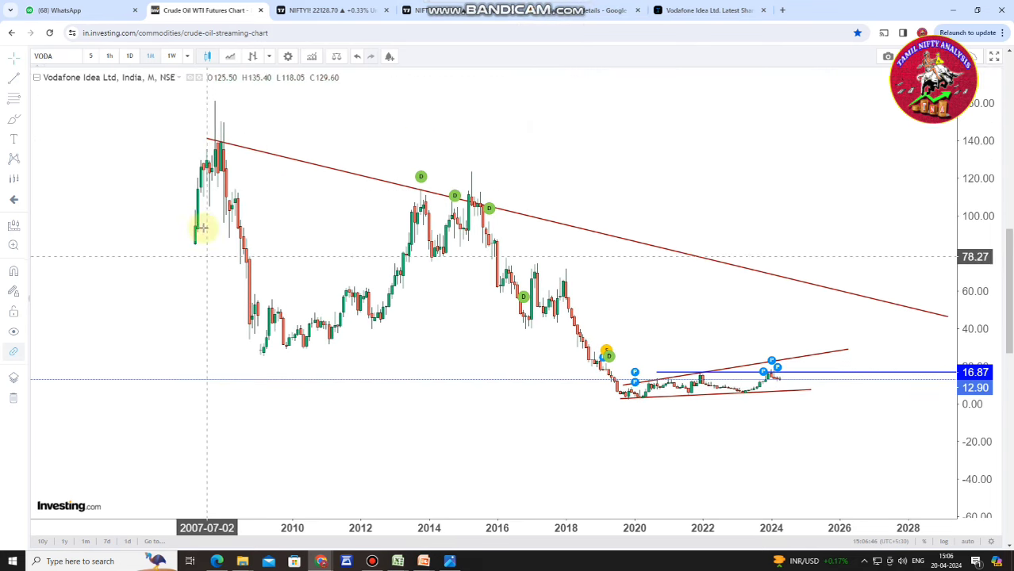
pyautogui.click(209, 140)
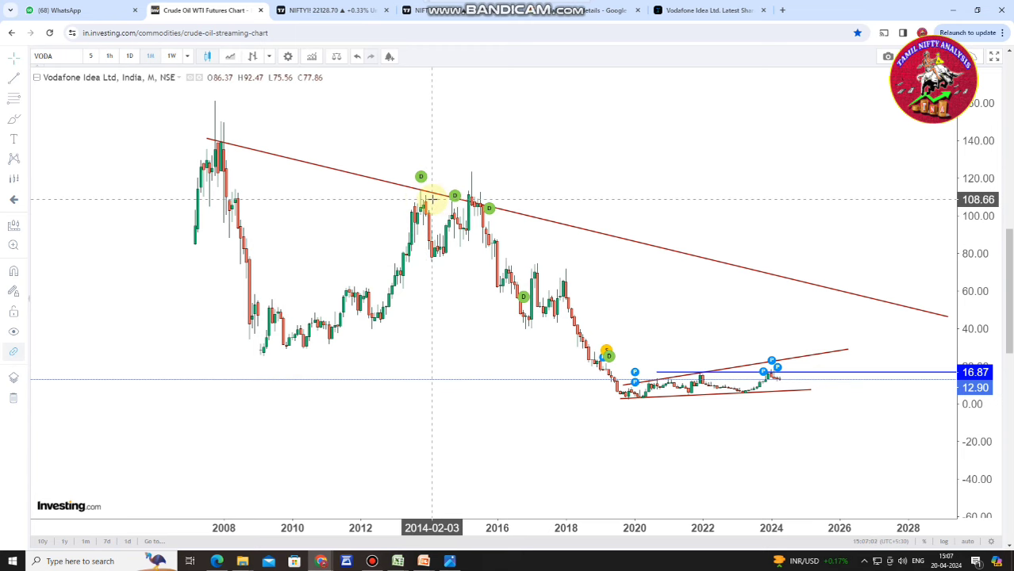
pyautogui.scroll(1, 432, 198)
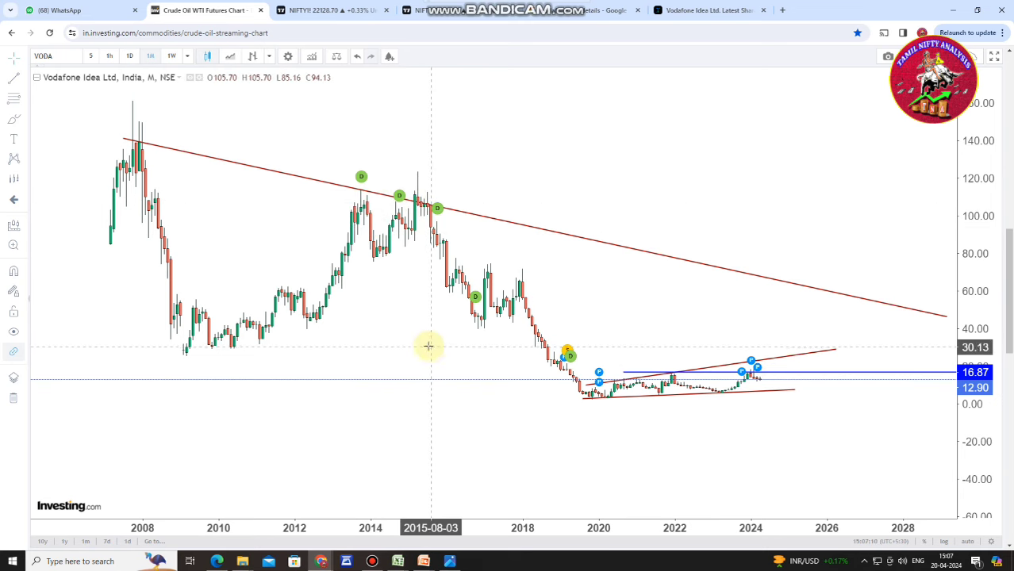
pyautogui.scroll(1, 427, 345)
pyautogui.moveTo(387, 344); pyautogui.dragTo(475, 341)
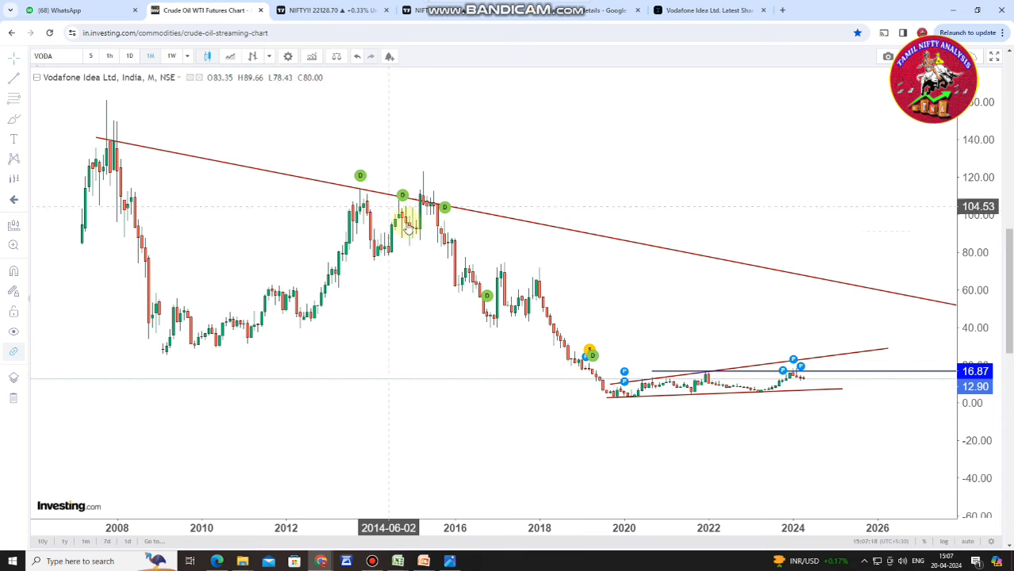
pyautogui.moveTo(439, 213)
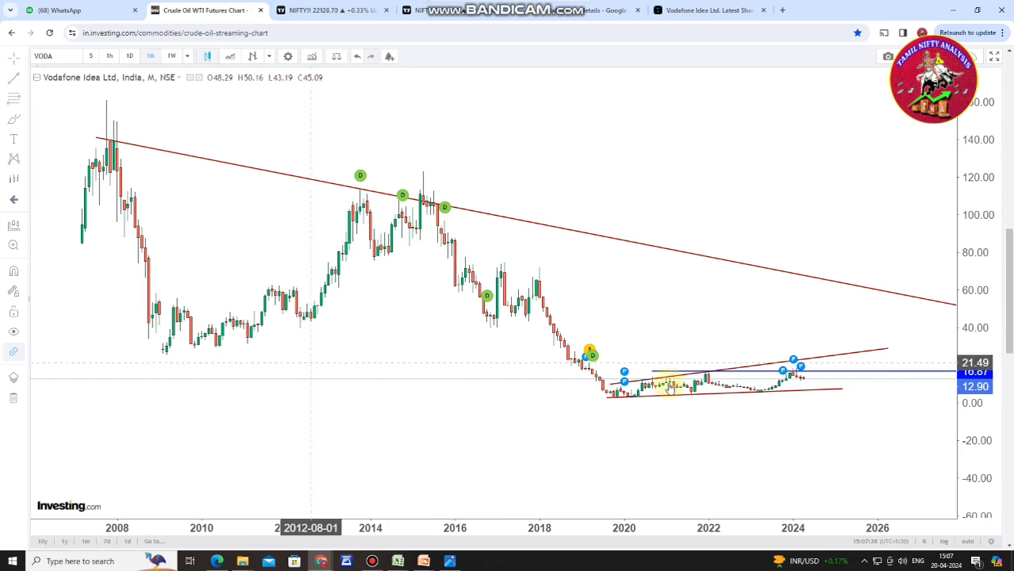
pyautogui.moveTo(981, 433); pyautogui.dragTo(984, 361)
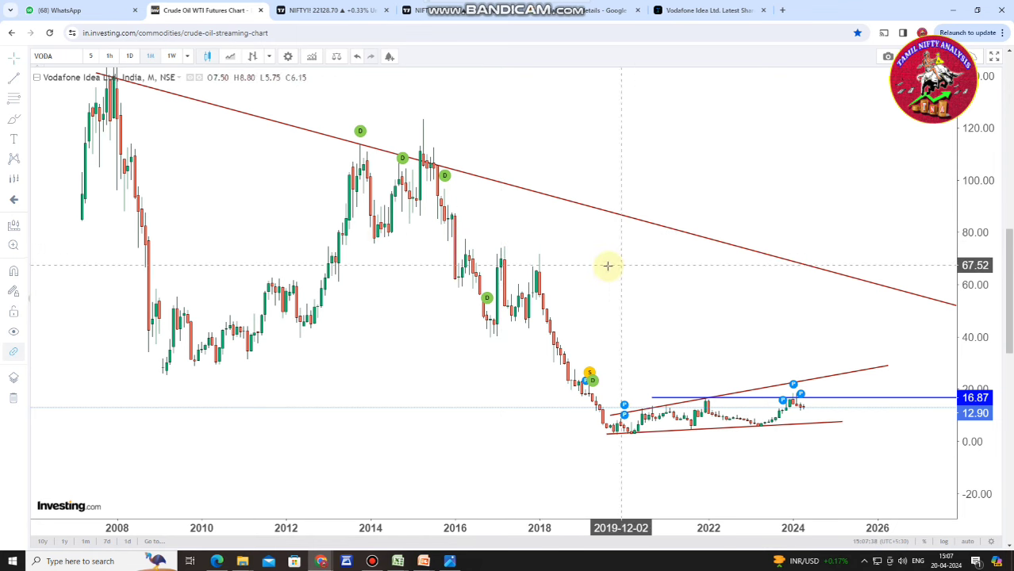
pyautogui.moveTo(616, 300); pyautogui.dragTo(612, 238)
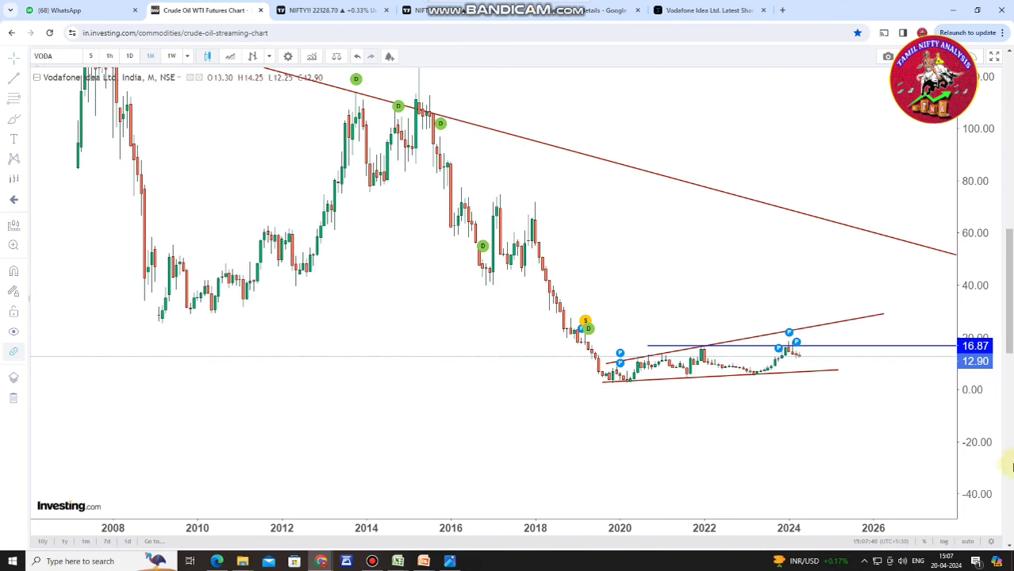
# Step: Stretch the price scale to enlarge the candles and pan toward the recent monthly candles
pyautogui.moveTo(981, 481); pyautogui.dragTo(947, 390)
pyautogui.moveTo(426, 204); pyautogui.dragTo(579, 193)
pyautogui.moveTo(980, 381); pyautogui.dragTo(954, 252)
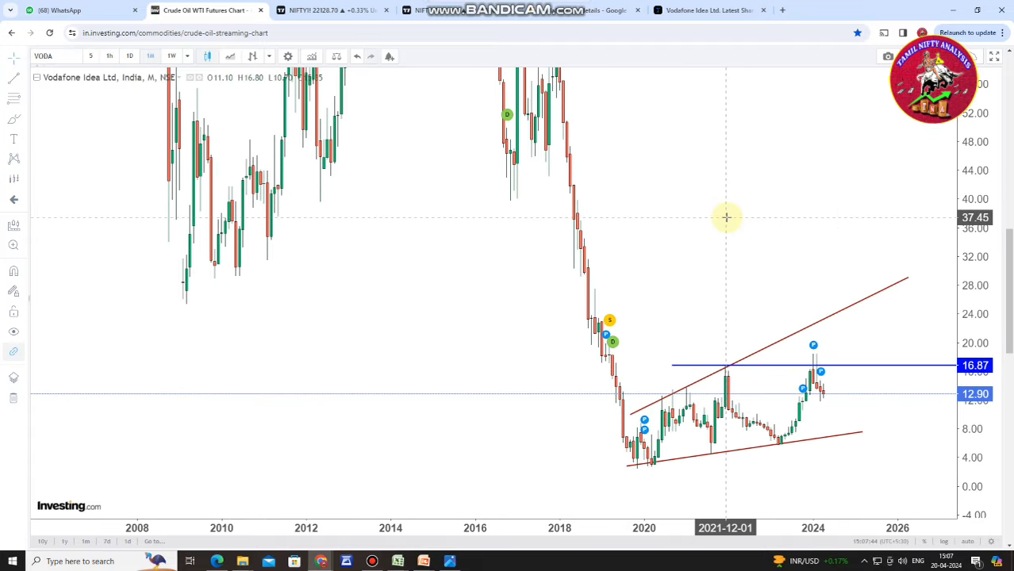
pyautogui.scroll(2, 726, 217)
pyautogui.scroll(-2, 726, 217)
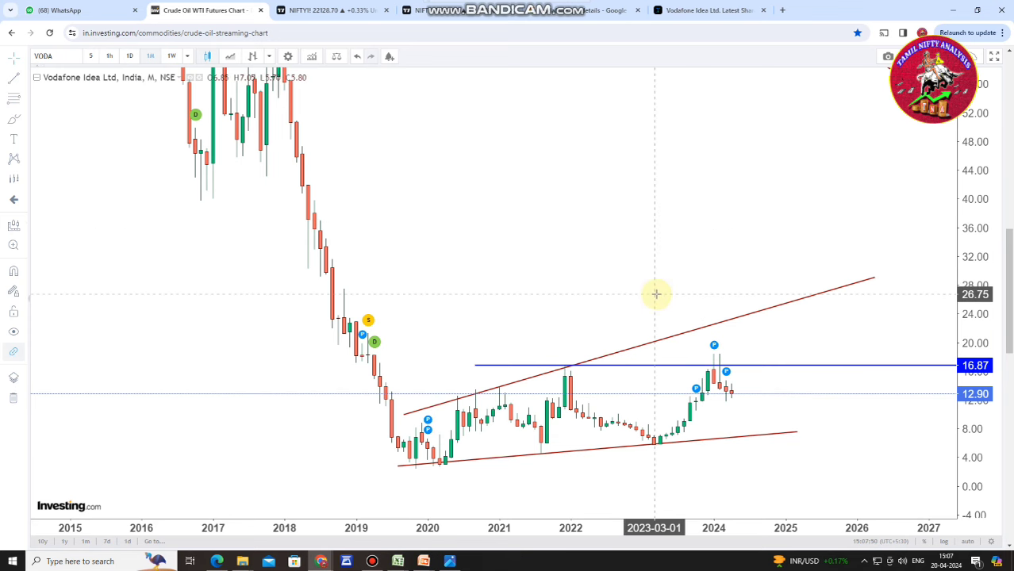
pyautogui.moveTo(654, 292); pyautogui.dragTo(648, 236)
# Step: Zoom in and centre the 2020–2024 candles and their trendlines
pyautogui.moveTo(964, 365); pyautogui.dragTo(961, 316)
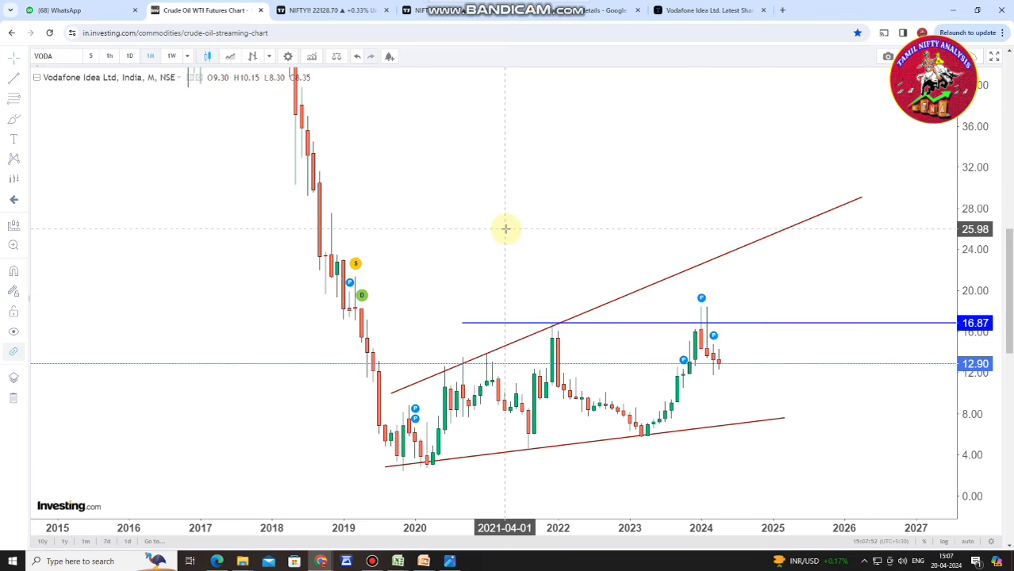
pyautogui.scroll(2, 505, 226)
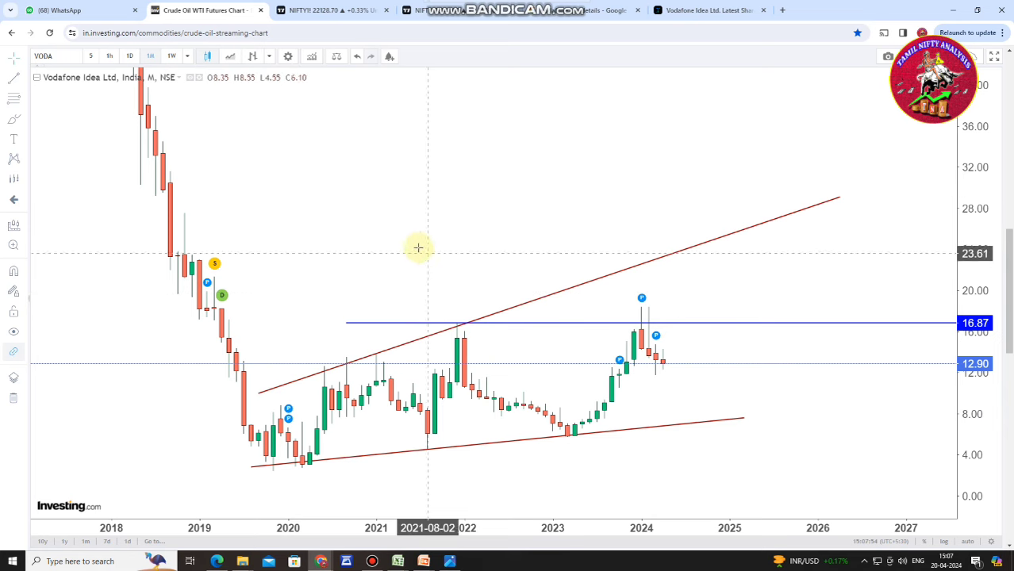
pyautogui.moveTo(419, 247); pyautogui.dragTo(516, 220)
pyautogui.scroll(1, 478, 223)
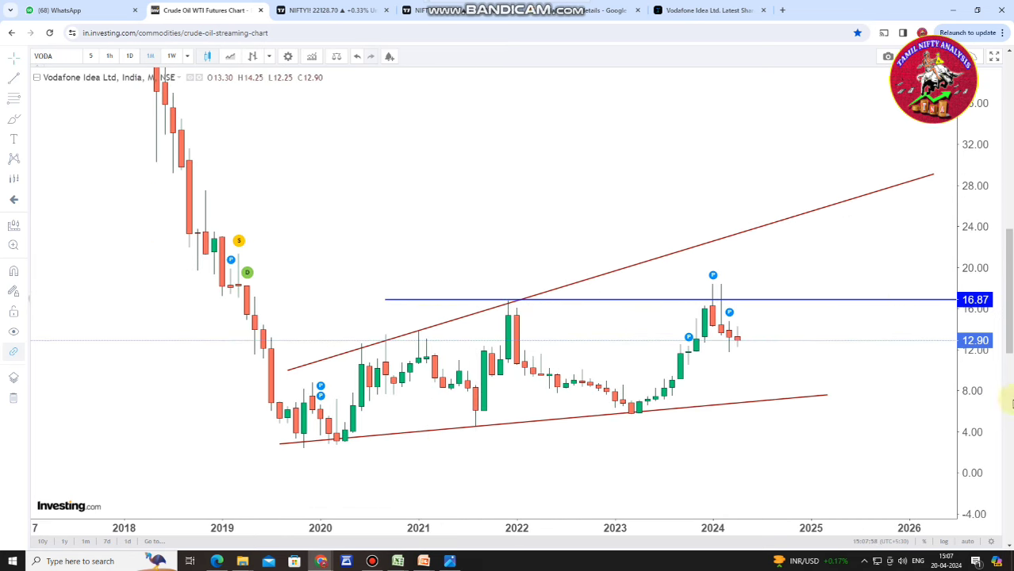
pyautogui.scroll(2, 903, 313)
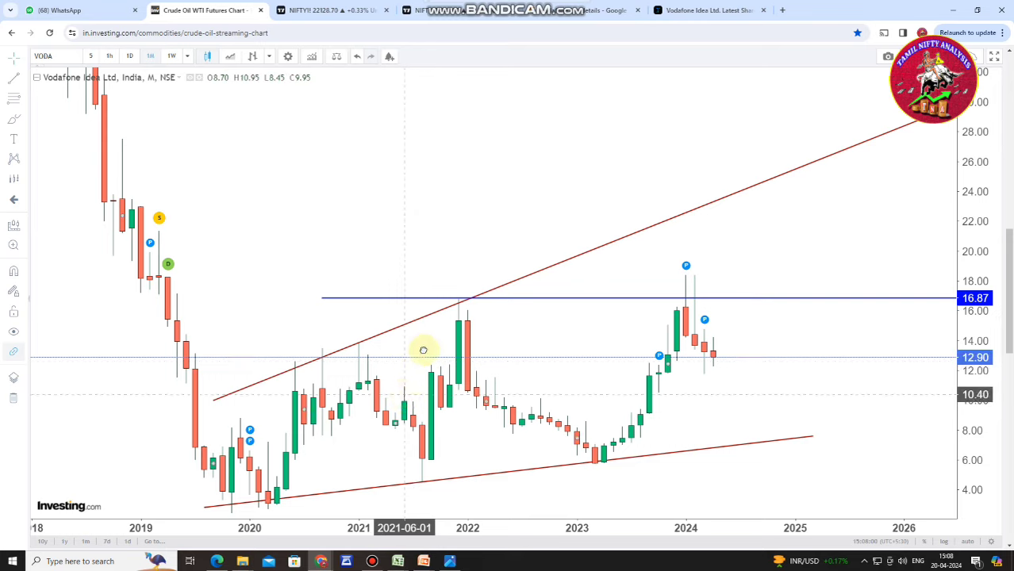
pyautogui.moveTo(423, 350); pyautogui.dragTo(503, 235)
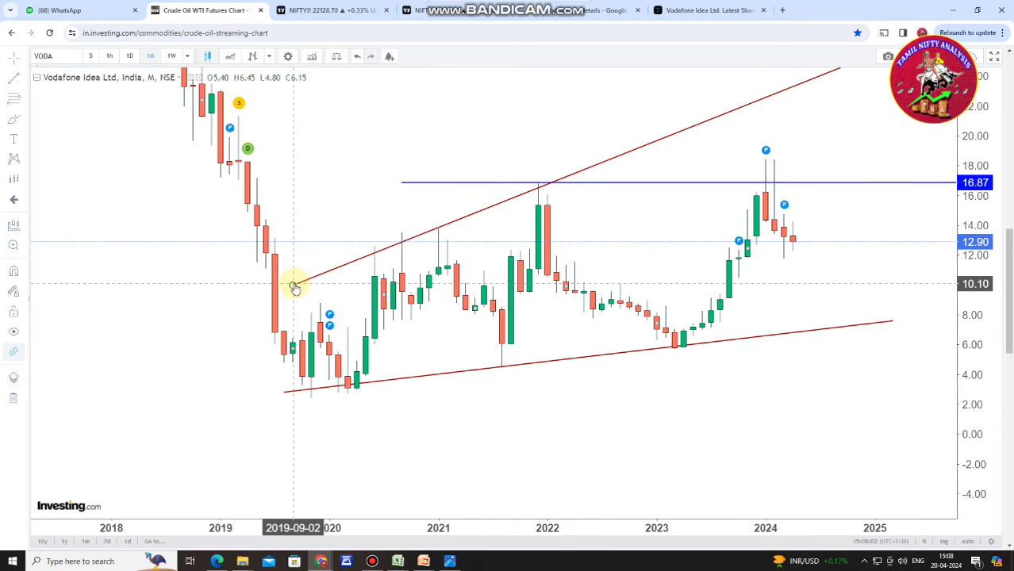
# Step: Drag the upper red trendline's start back to May 2019 near the 9 level
pyautogui.moveTo(293, 286); pyautogui.dragTo(255, 300)
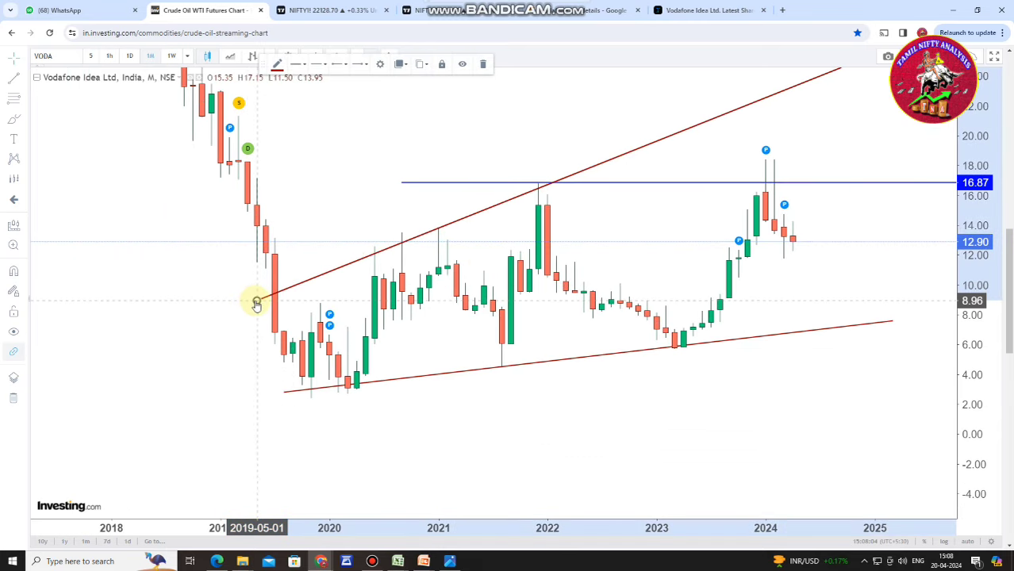
pyautogui.scroll(-1, 256, 304)
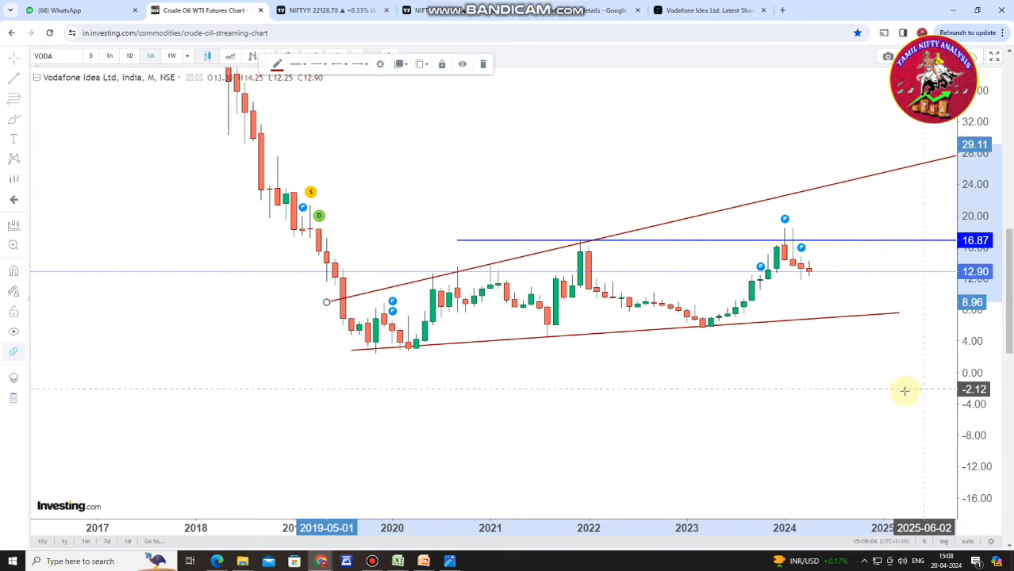
pyautogui.moveTo(903, 391); pyautogui.dragTo(832, 384)
pyautogui.scroll(-1, 849, 380)
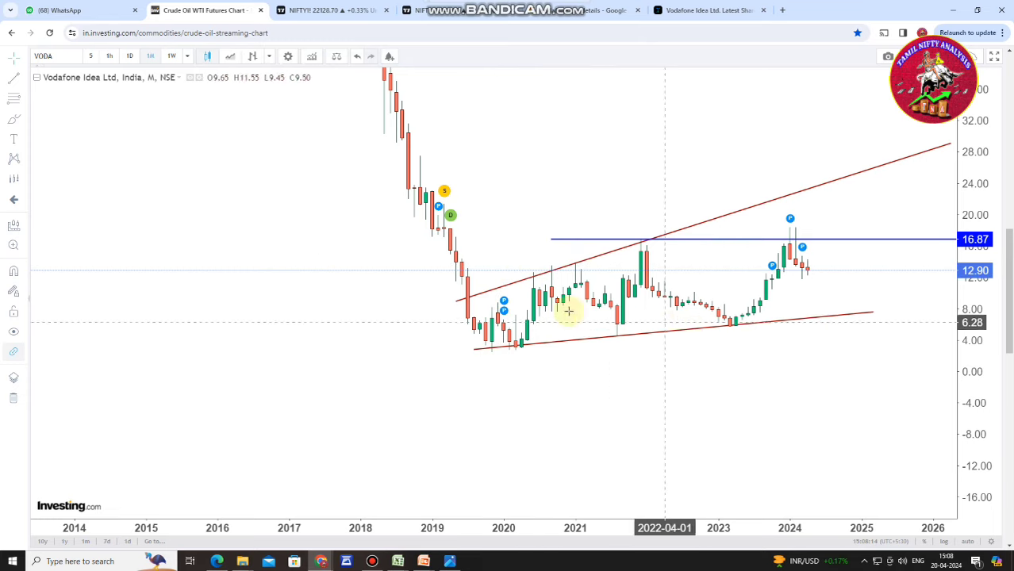
pyautogui.moveTo(535, 321); pyautogui.dragTo(539, 339)
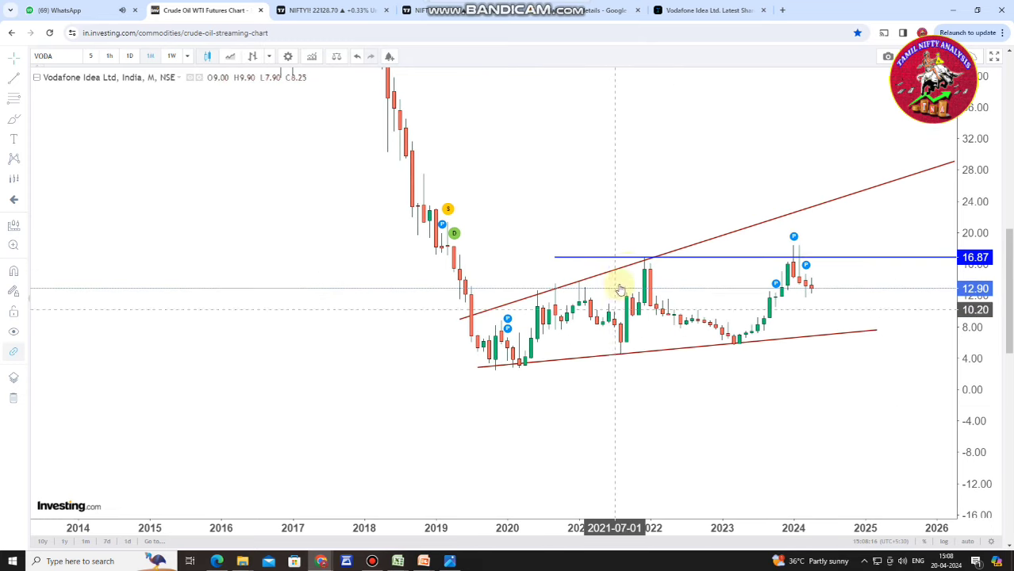
pyautogui.moveTo(998, 412); pyautogui.dragTo(996, 374)
pyautogui.scroll(3, 527, 328)
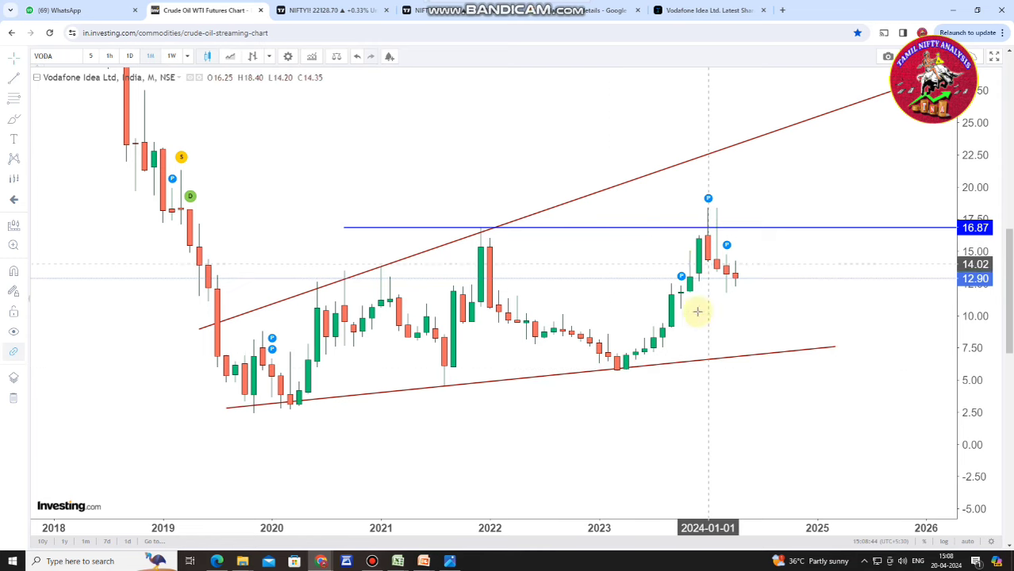
# Step: Zoom and rescale to review the extended trendline, then switch to the weekly timeframe
pyautogui.hscroll(-3, 711, 321)
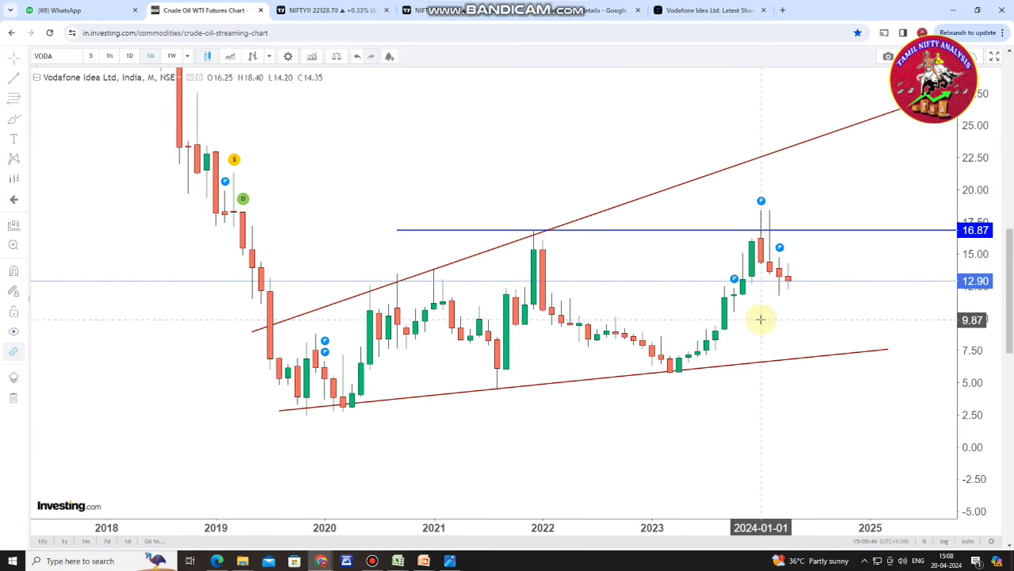
pyautogui.moveTo(762, 320); pyautogui.dragTo(720, 352)
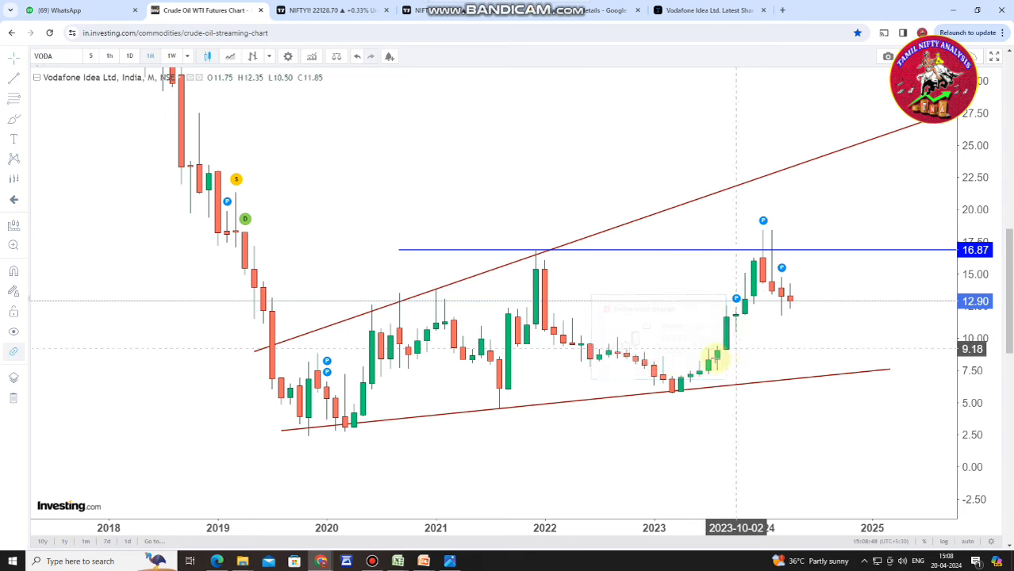
pyautogui.moveTo(740, 373)
pyautogui.scroll(-2, 811, 329)
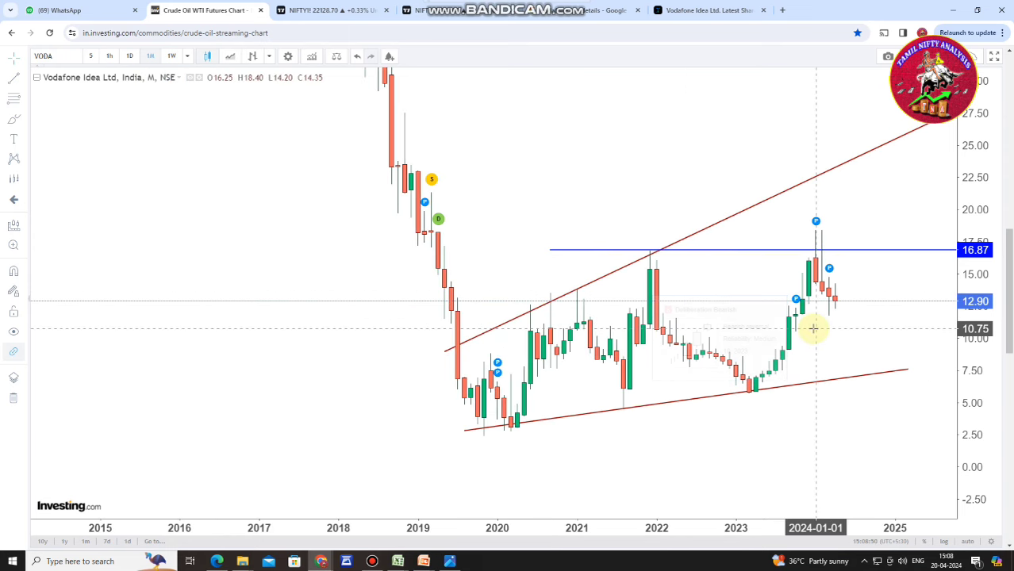
pyautogui.scroll(2, 812, 328)
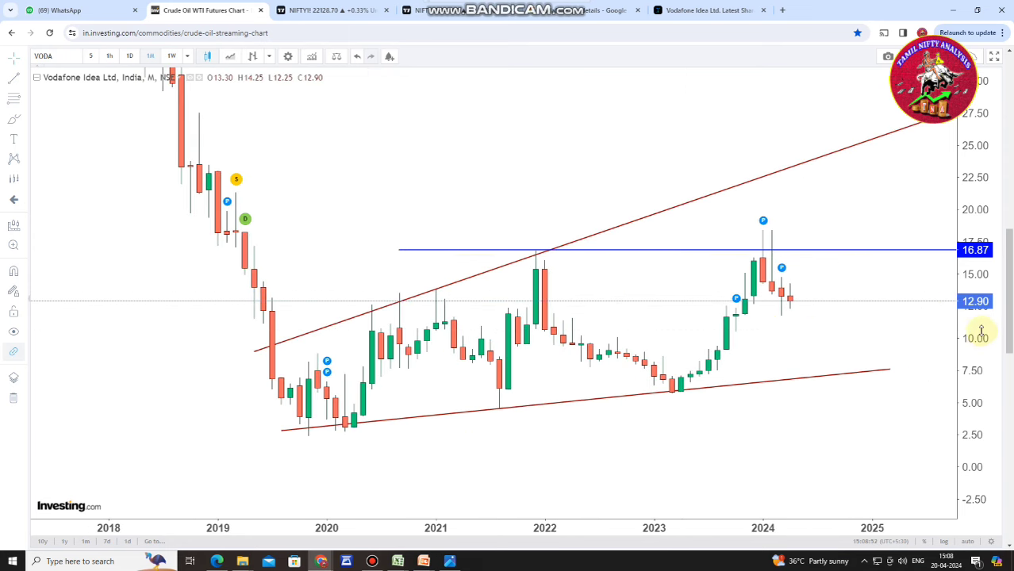
pyautogui.moveTo(981, 331); pyautogui.dragTo(981, 310)
pyautogui.scroll(1, 611, 268)
pyautogui.scroll(1, 824, 316)
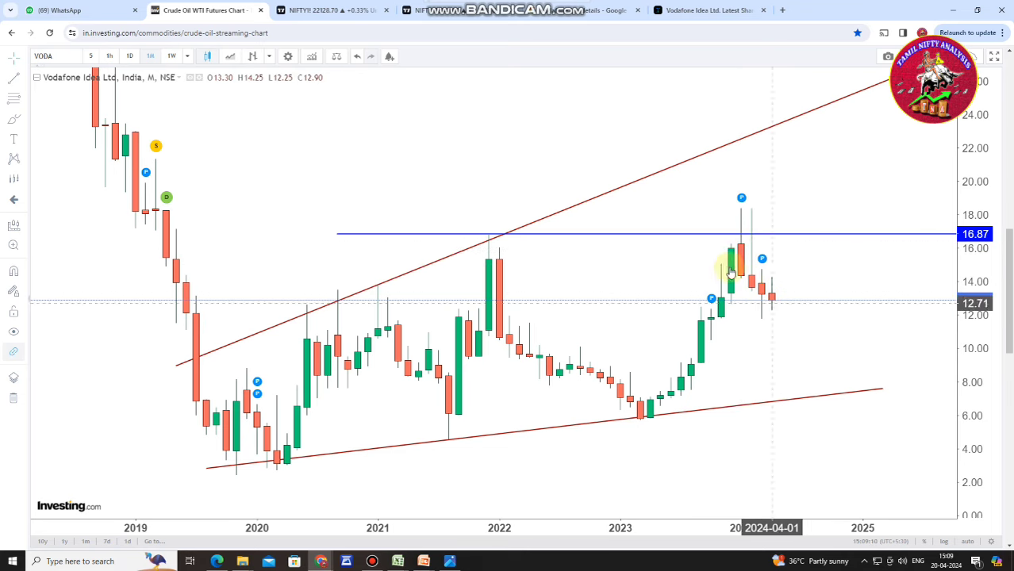
pyautogui.click(177, 57)
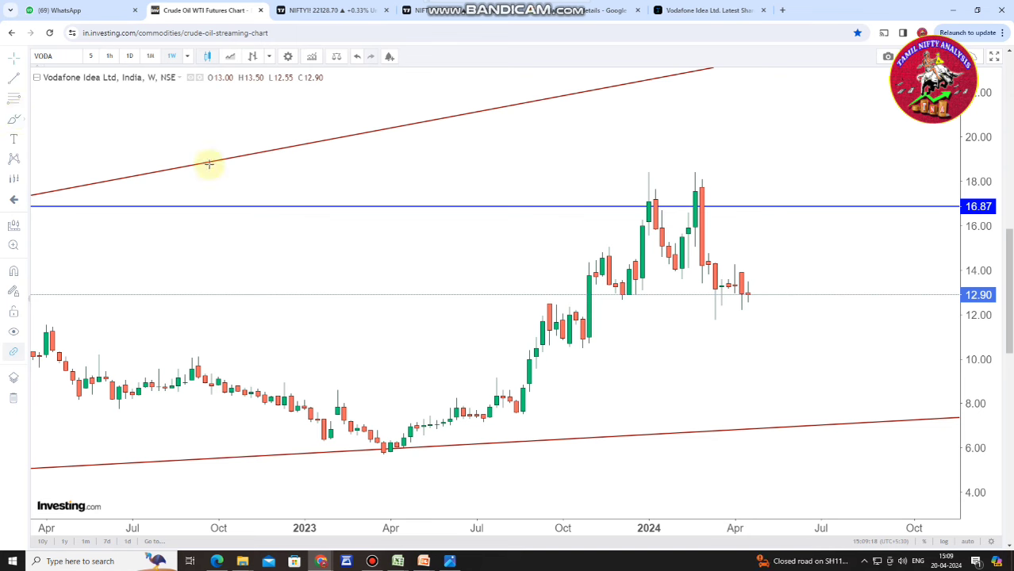
# Step: Brush a freehand drop to the lower trendline and a rough horizontal level near 10.5
pyautogui.moveTo(689, 214)
pyautogui.mouseDown()
pyautogui.moveTo(774, 421)
pyautogui.moveTo(804, 350)
pyautogui.mouseUp()
pyautogui.moveTo(698, 350)
pyautogui.mouseDown()
pyautogui.moveTo(876, 344)
pyautogui.moveTo(808, 347)
pyautogui.moveTo(822, 337)
pyautogui.moveTo(805, 349)
pyautogui.mouseUp()
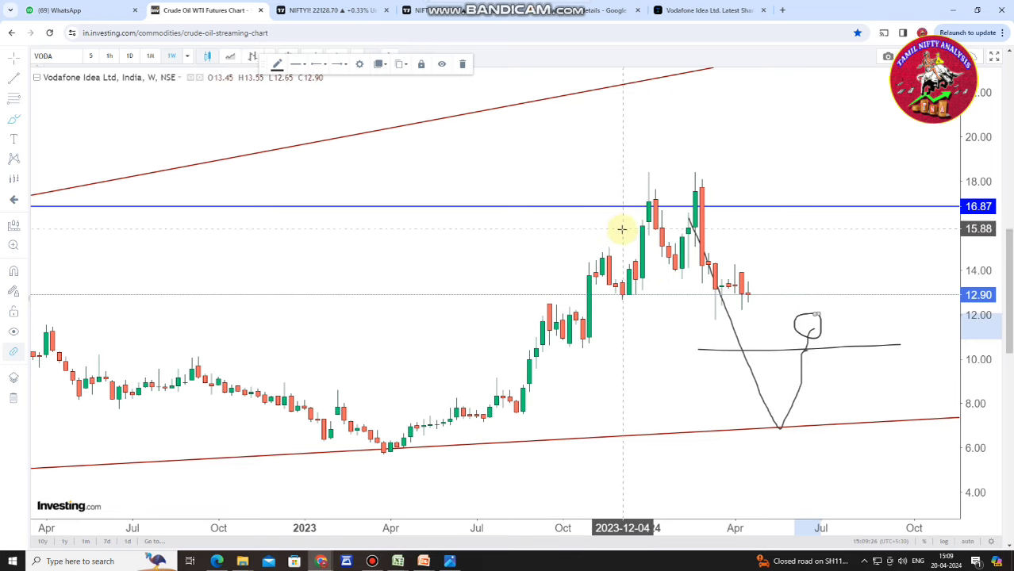
pyautogui.scroll(-3, 571, 272)
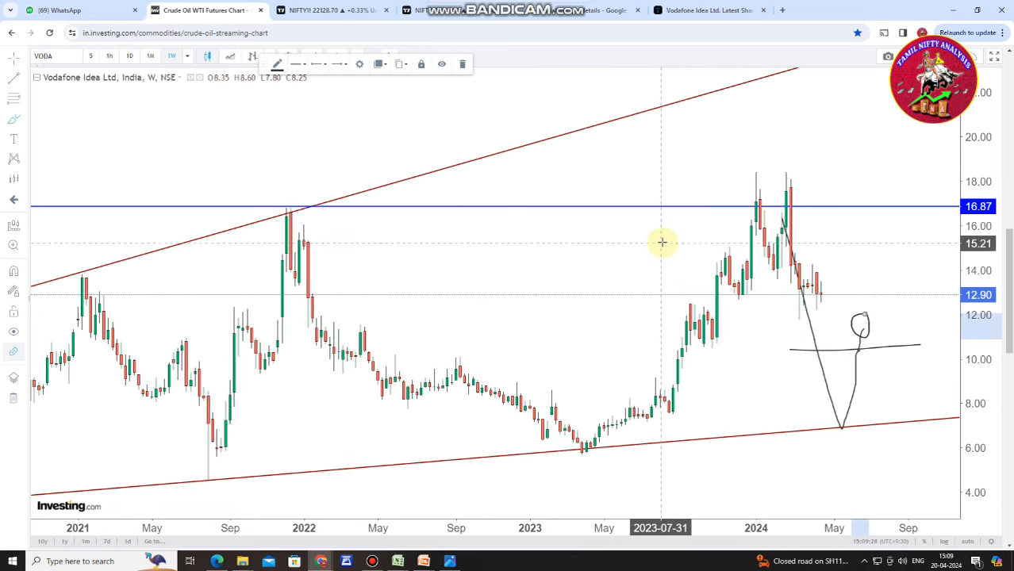
pyautogui.scroll(3, 661, 240)
pyautogui.scroll(-3, 724, 200)
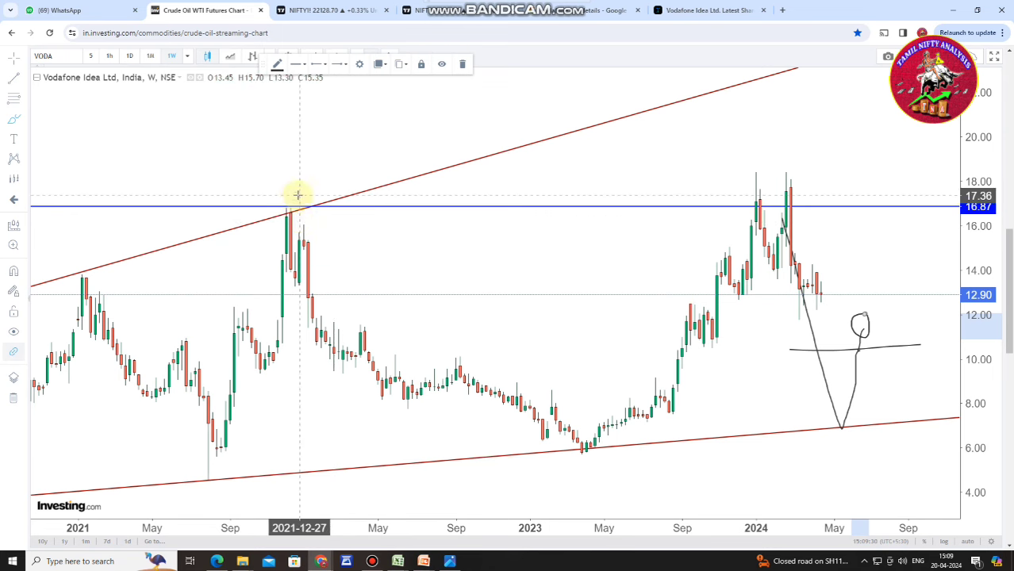
# Step: Circle the 2022 peak and the 2024 highs around 16.87, and hook the November 2023 candles
pyautogui.moveTo(297, 197)
pyautogui.mouseDown()
pyautogui.moveTo(294, 224)
pyautogui.moveTo(298, 195)
pyautogui.mouseUp()
pyautogui.moveTo(797, 167)
pyautogui.mouseDown()
pyautogui.moveTo(788, 215)
pyautogui.moveTo(730, 210)
pyautogui.mouseUp()
pyautogui.scroll(3, 658, 270)
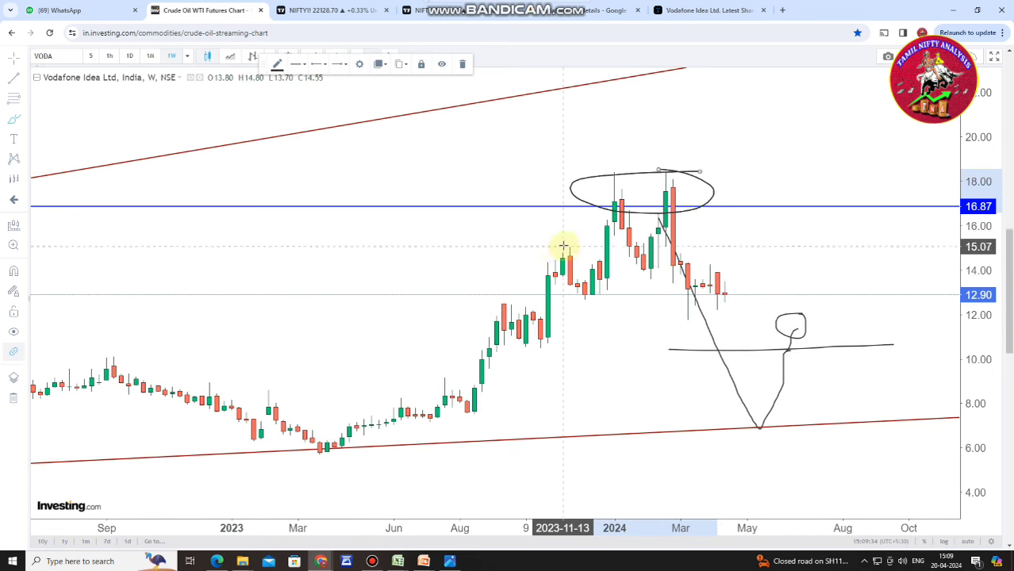
pyautogui.moveTo(560, 245); pyautogui.dragTo(570, 245)
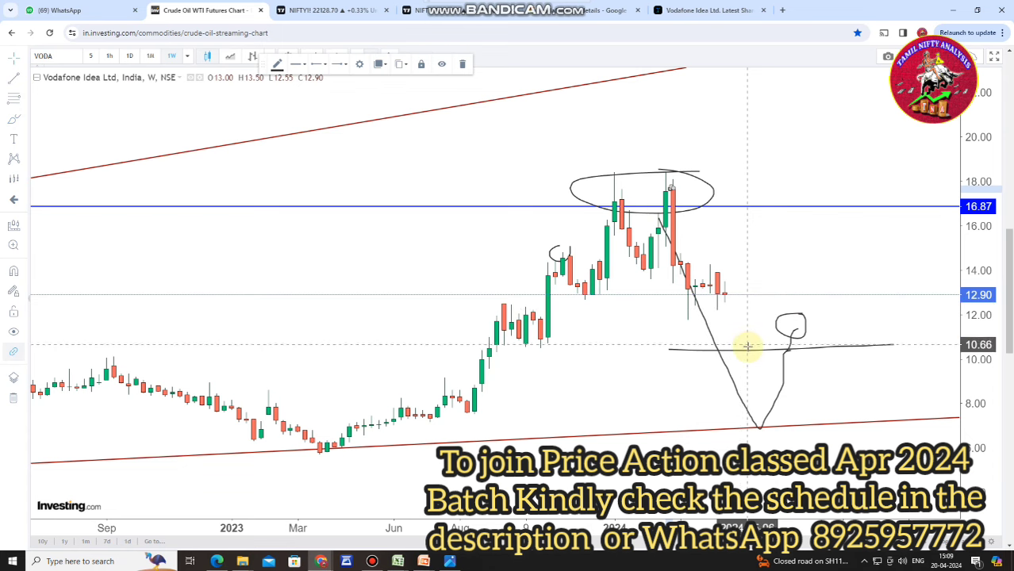
# Step: Undo the V-sketch, ellipse and loop circle, then add a horizontal ray at 14.04 from February 2024
pyautogui.click(704, 336)
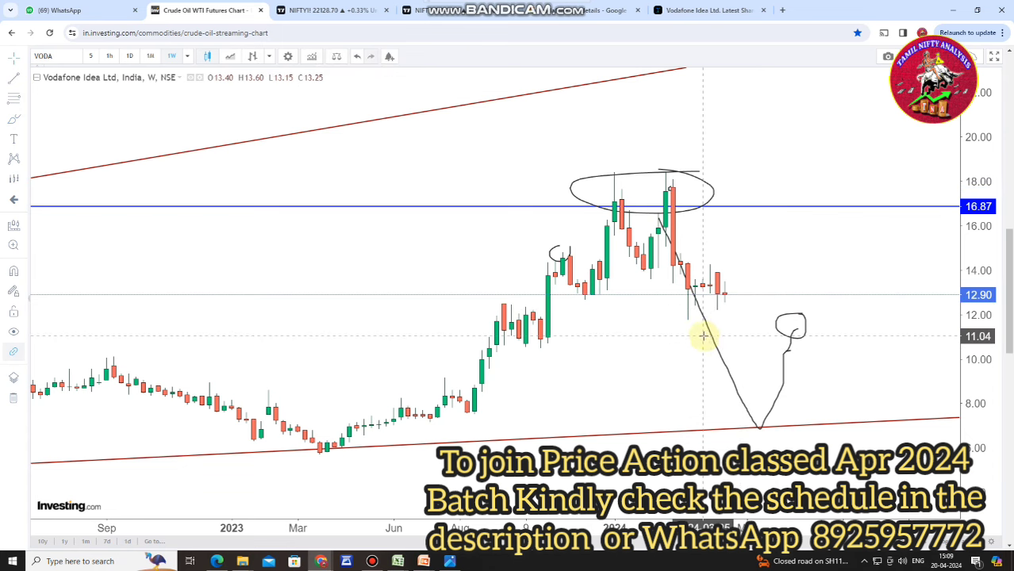
pyautogui.hotkey('ctrl', 'z')
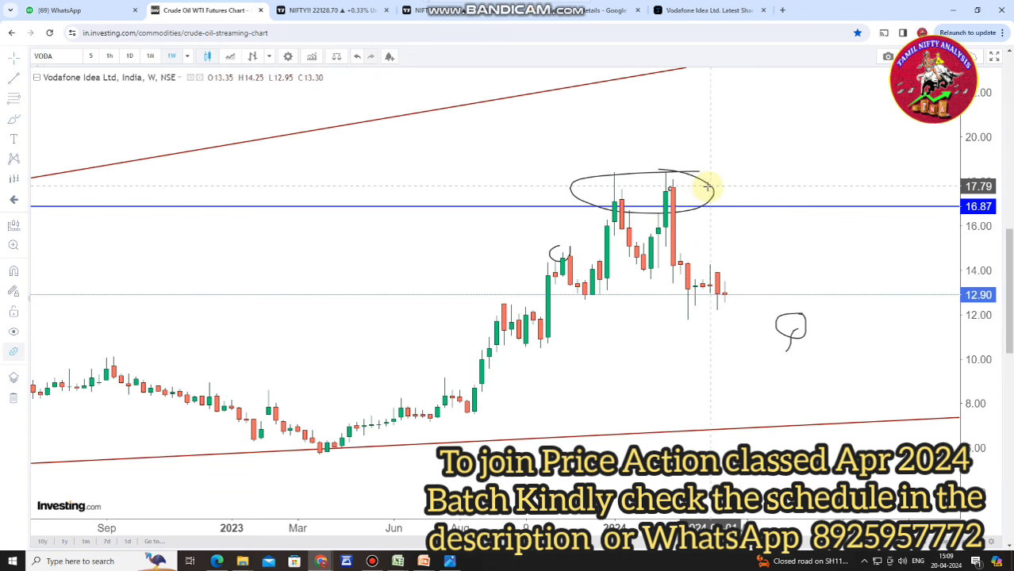
pyautogui.hotkey('ctrl', 'z')
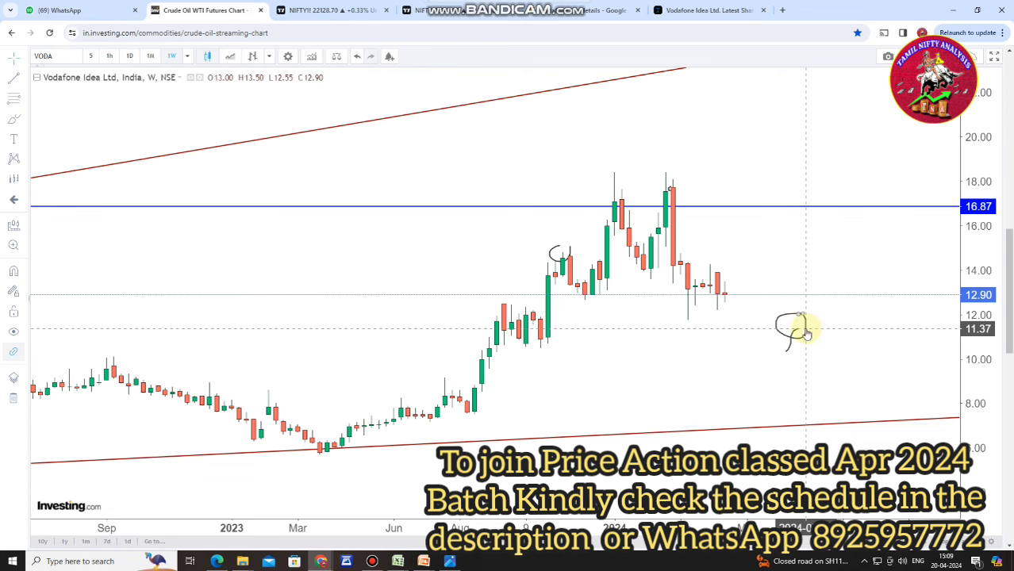
pyautogui.hotkey('ctrl', 'z')
pyautogui.scroll(3, 669, 237)
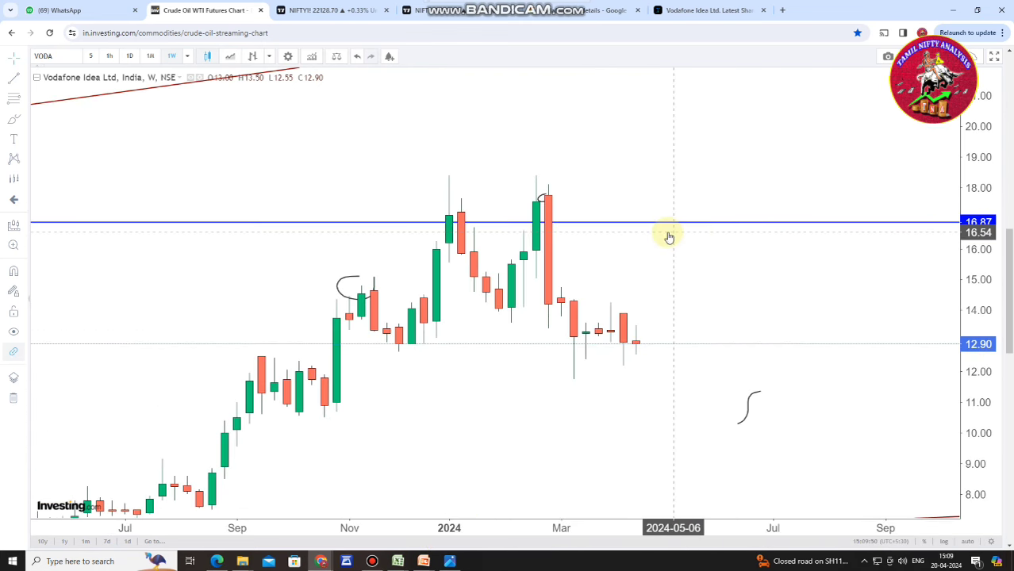
pyautogui.click(511, 309)
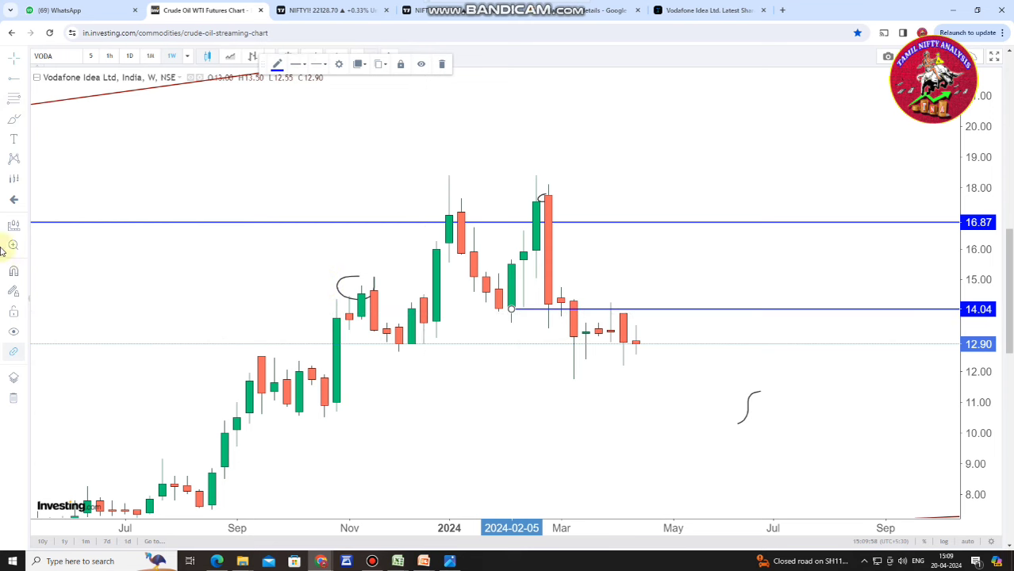
# Step: Try a Fibonacci from 14.21 to 15.11, delete it, then brush a bullish move above 14.04
pyautogui.click(660, 304)
pyautogui.click(669, 276)
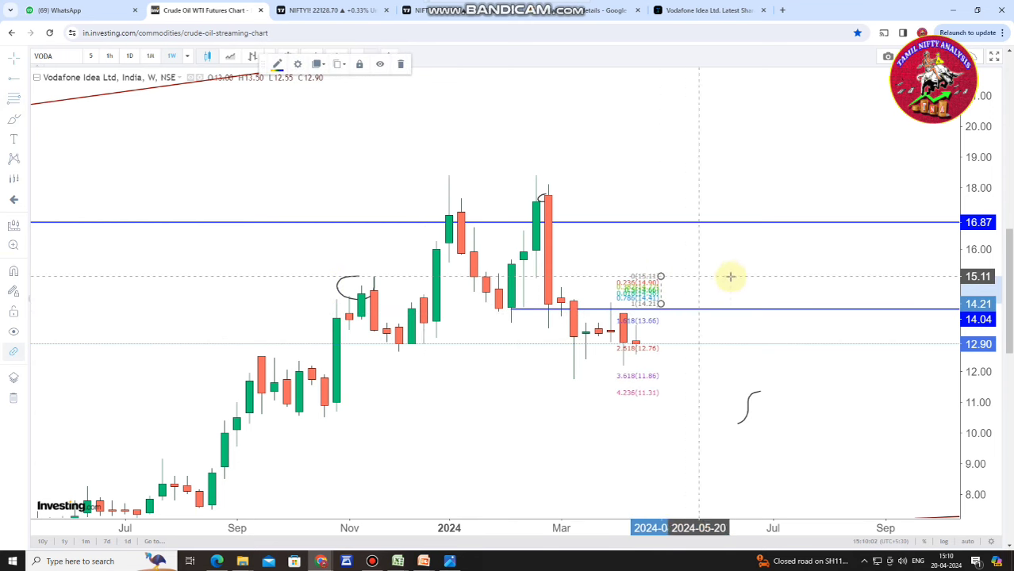
pyautogui.press('Delete')
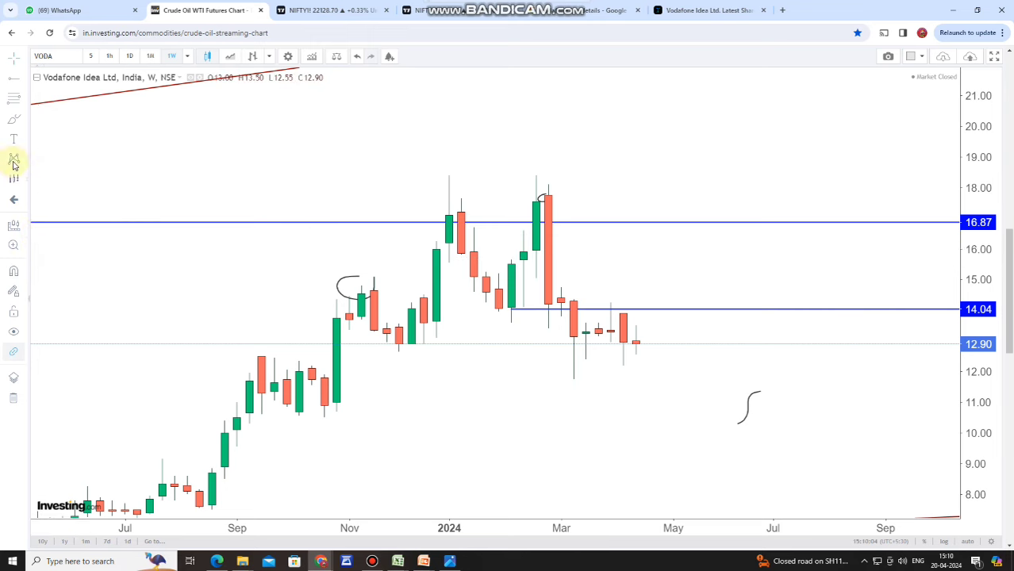
pyautogui.click(14, 121)
pyautogui.moveTo(655, 302)
pyautogui.mouseDown()
pyautogui.moveTo(656, 268)
pyautogui.moveTo(662, 302)
pyautogui.moveTo(698, 263)
pyautogui.moveTo(714, 269)
pyautogui.mouseUp()
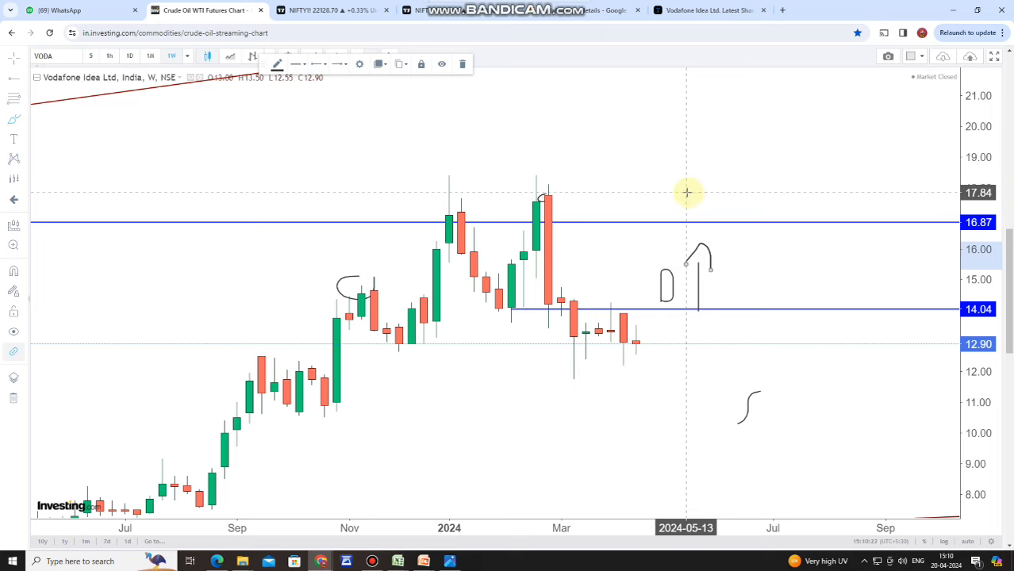
# Step: Brush a line across the twin highs near 18, a breakout candle and an upward arrow toward 20
pyautogui.moveTo(414, 203); pyautogui.dragTo(760, 196)
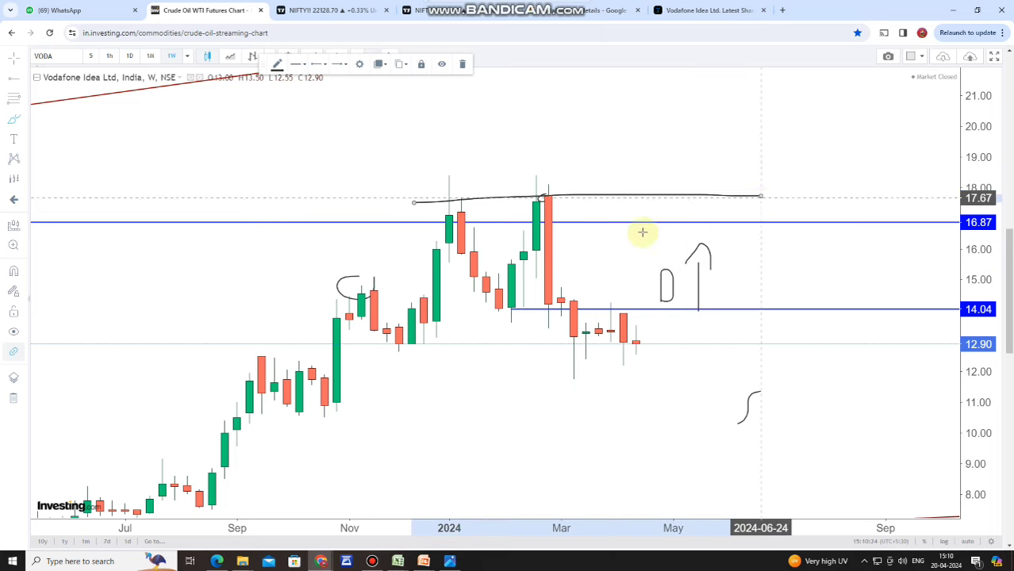
pyautogui.moveTo(978, 181); pyautogui.dragTo(992, 278)
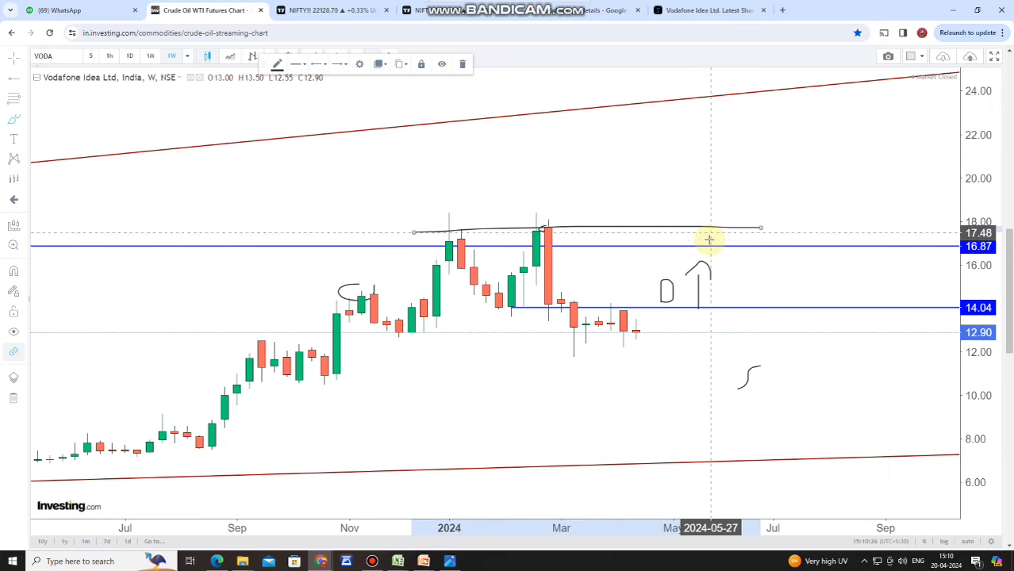
pyautogui.moveTo(708, 236)
pyautogui.mouseDown()
pyautogui.moveTo(709, 203)
pyautogui.moveTo(722, 236)
pyautogui.mouseUp()
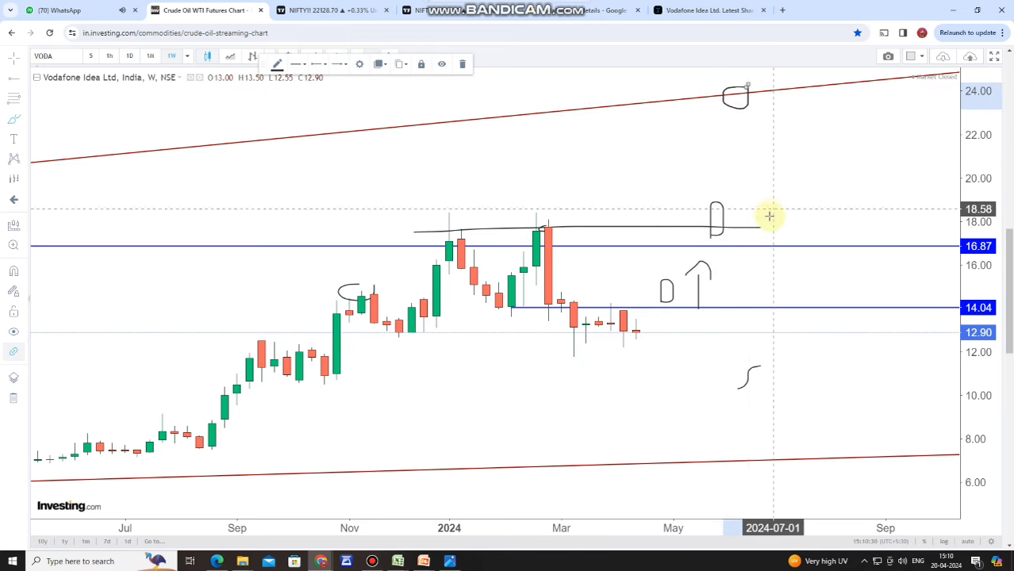
pyautogui.moveTo(773, 236)
pyautogui.mouseDown()
pyautogui.moveTo(773, 159)
pyautogui.moveTo(793, 189)
pyautogui.mouseUp()
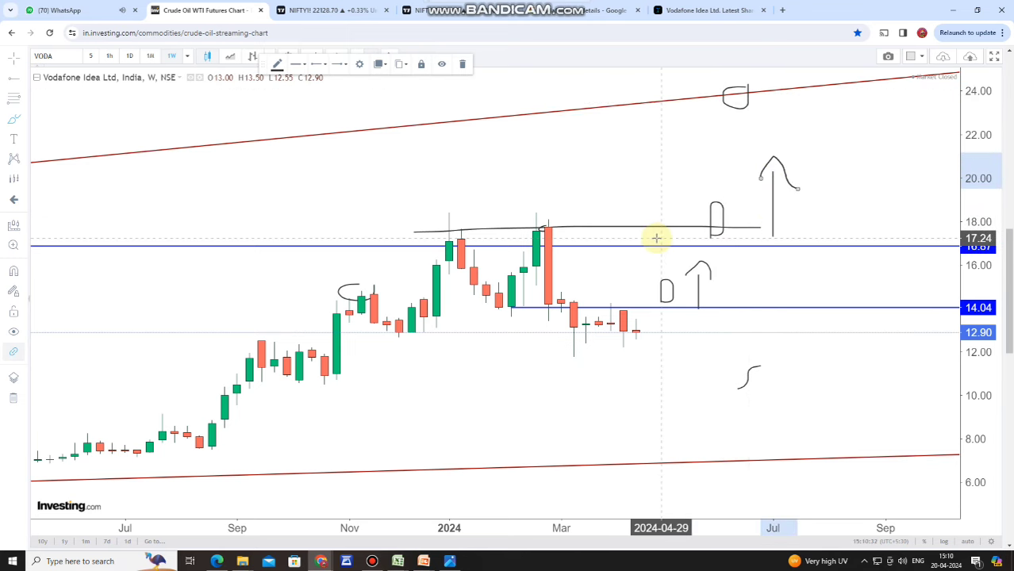
pyautogui.scroll(-2, 659, 242)
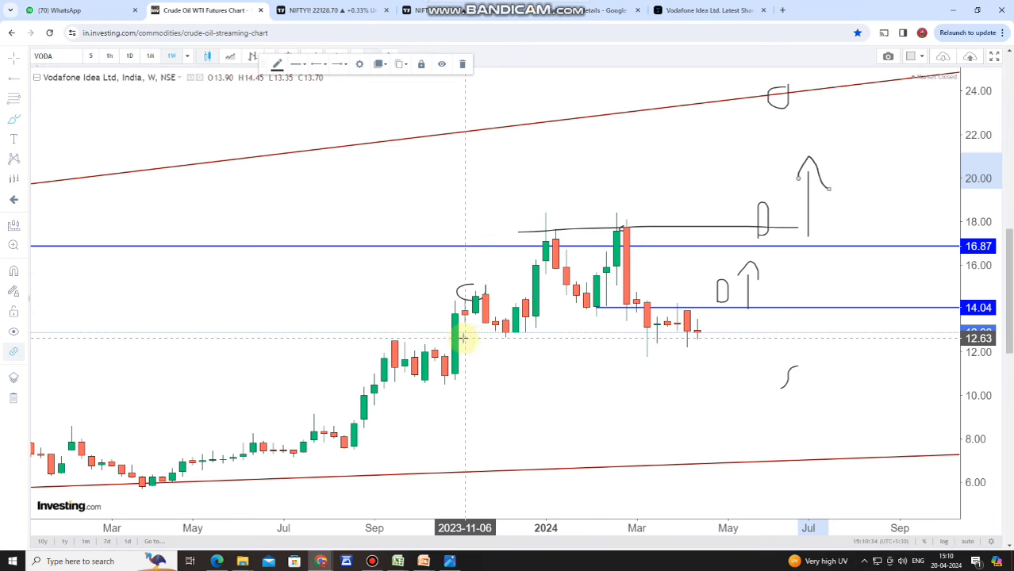
pyautogui.click(12, 75)
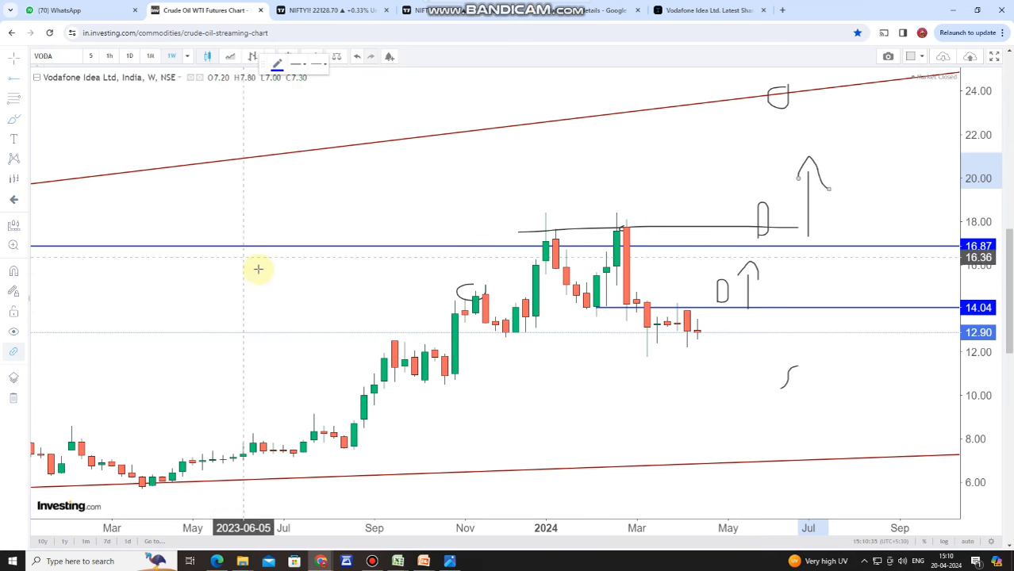
# Step: Place a horizontal support ray at 12.34 from the August 2023 candles and zoom out to earlier history
pyautogui.click(361, 345)
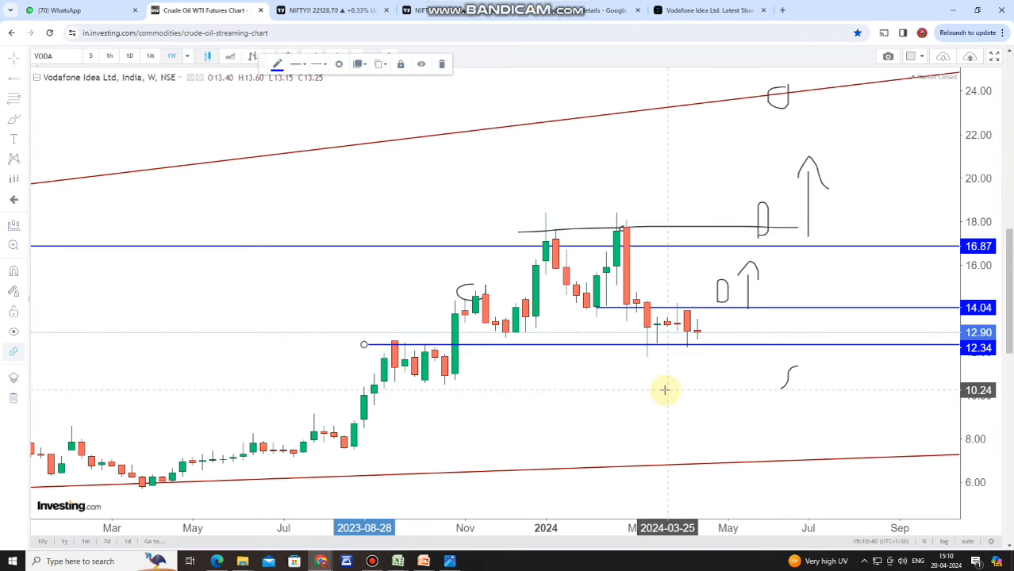
pyautogui.scroll(-2, 771, 358)
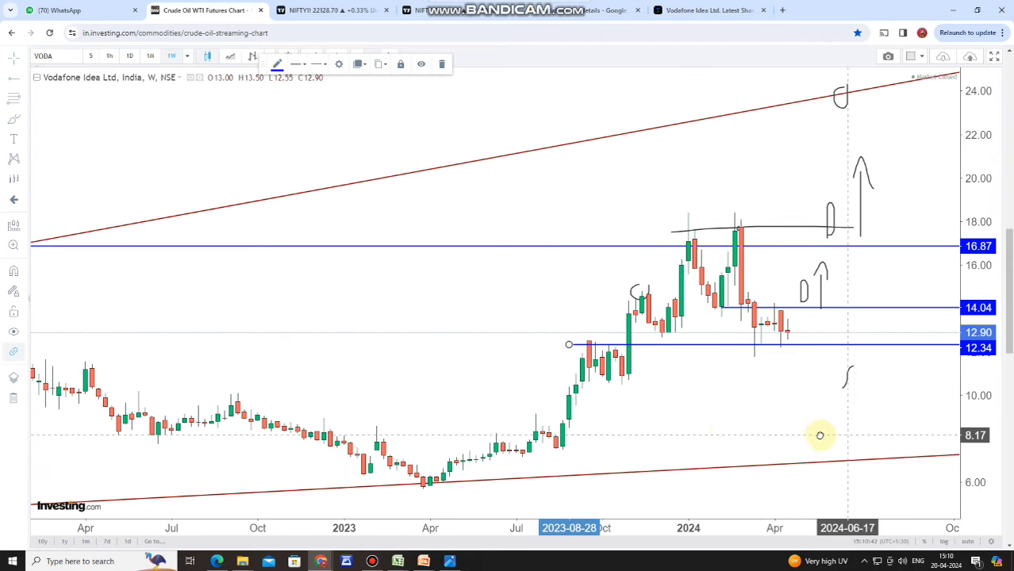
pyautogui.moveTo(821, 433); pyautogui.dragTo(737, 383)
pyautogui.scroll(-2, 737, 383)
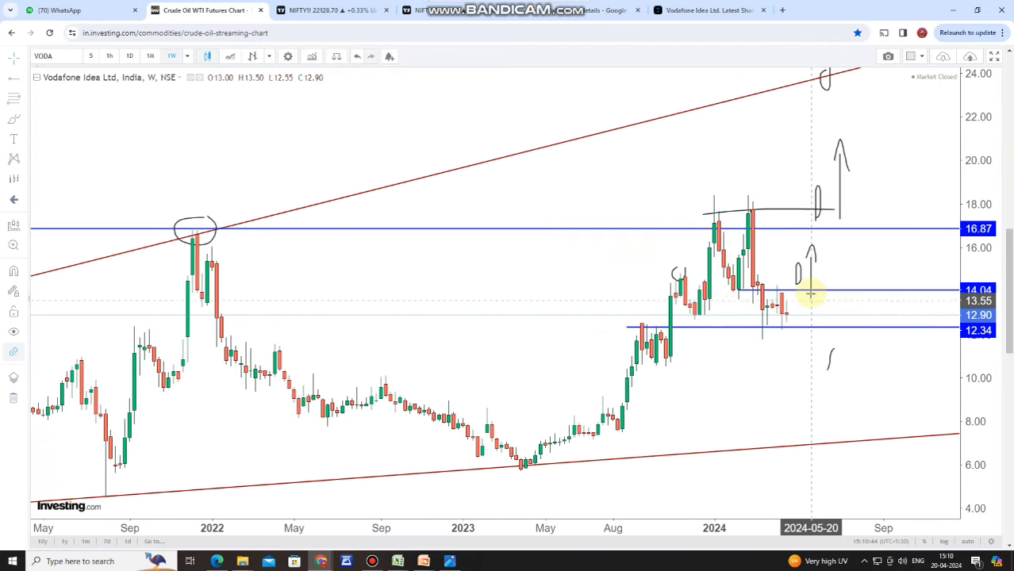
pyautogui.scroll(-2, 808, 289)
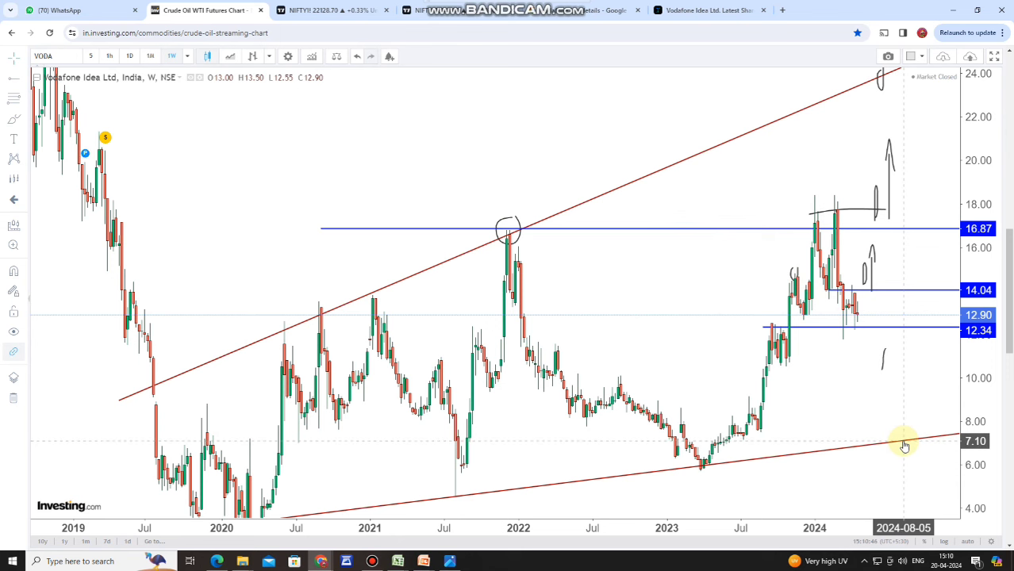
pyautogui.scroll(3, 842, 415)
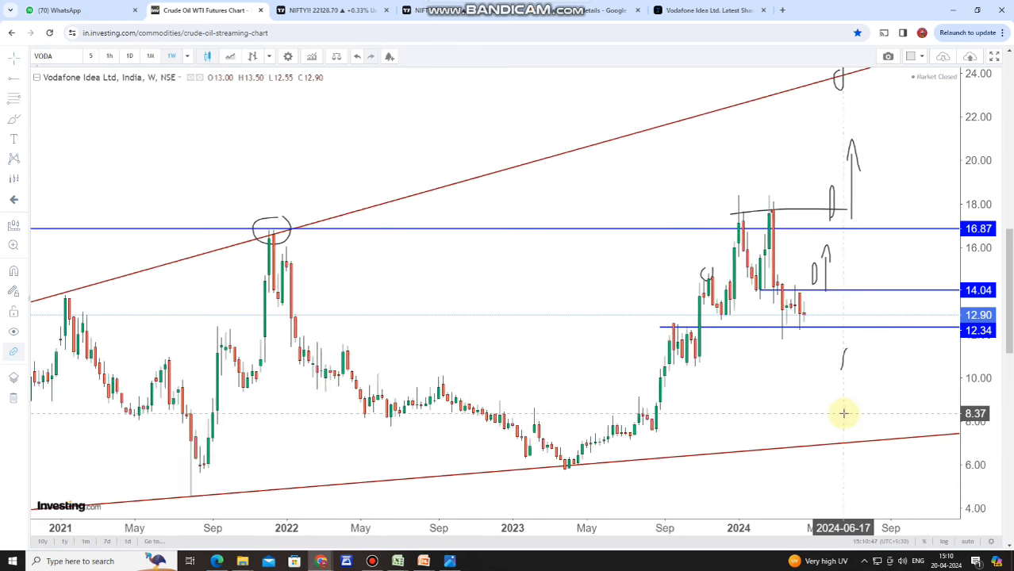
pyautogui.click(14, 118)
# Step: Brush a drop from the latest candle to the lower trendline near 7, a rebound arrow, and a hook near 20
pyautogui.moveTo(783, 315)
pyautogui.mouseDown()
pyautogui.moveTo(826, 445)
pyautogui.moveTo(839, 424)
pyautogui.moveTo(831, 454)
pyautogui.mouseUp()
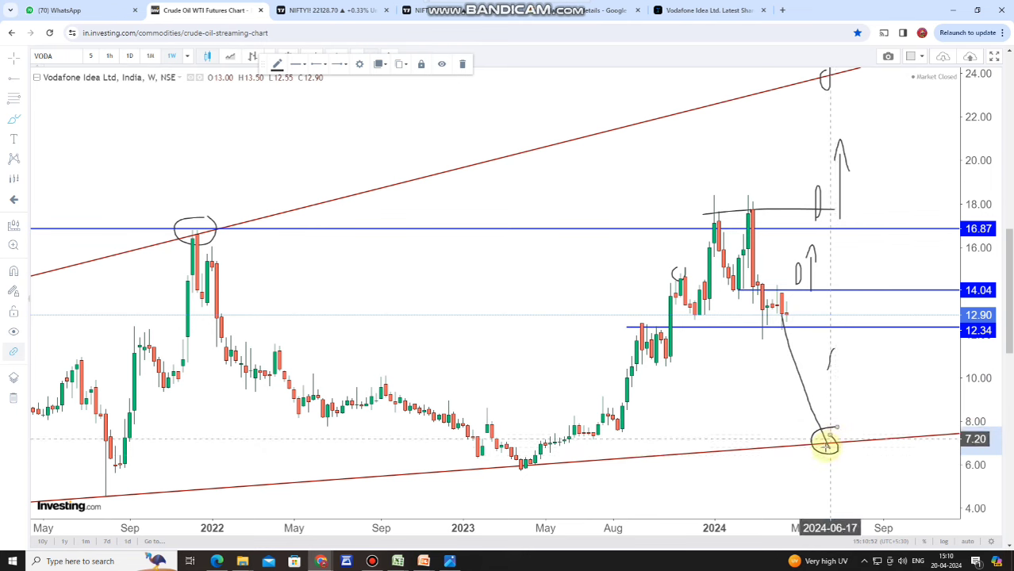
pyautogui.moveTo(837, 391)
pyautogui.mouseDown()
pyautogui.moveTo(864, 370)
pyautogui.moveTo(878, 413)
pyautogui.mouseUp()
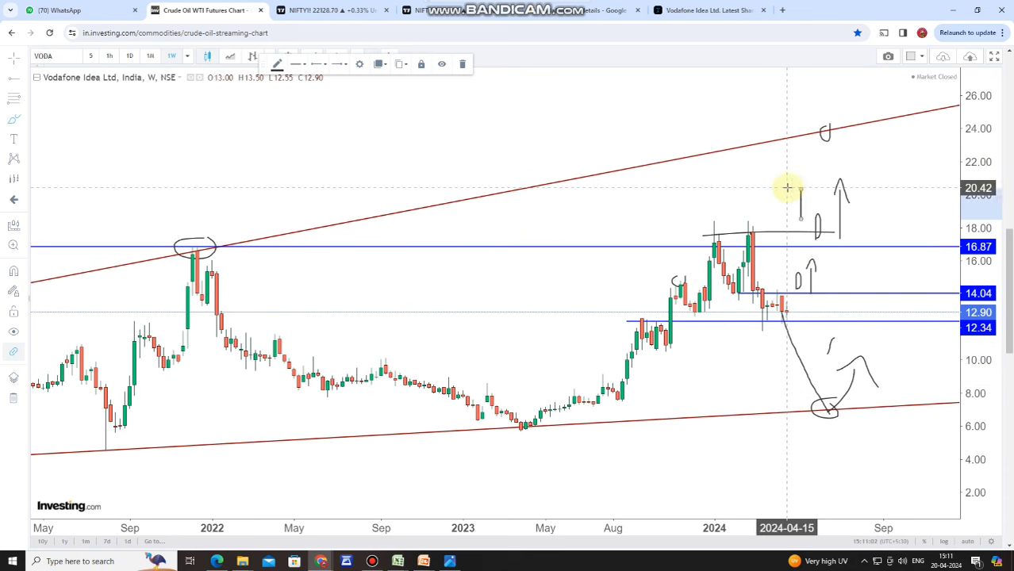
pyautogui.moveTo(790, 186); pyautogui.dragTo(811, 204)
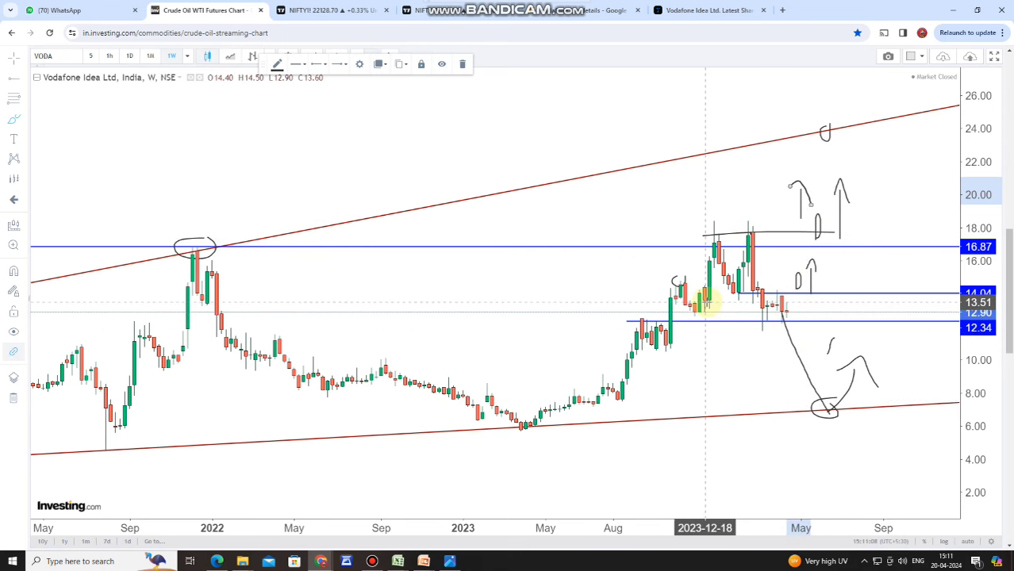
pyautogui.scroll(-3, 705, 302)
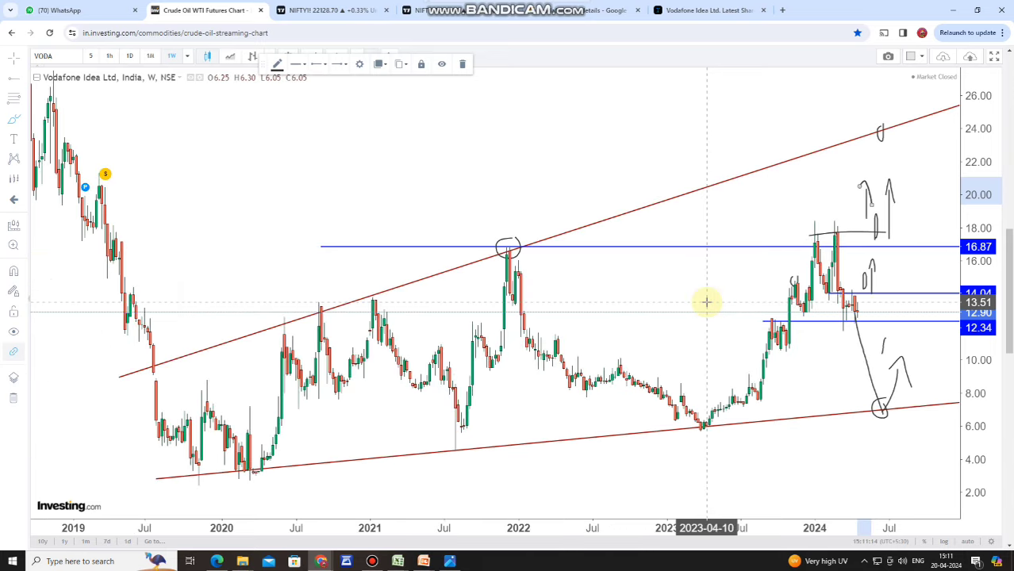
pyautogui.scroll(3, 705, 302)
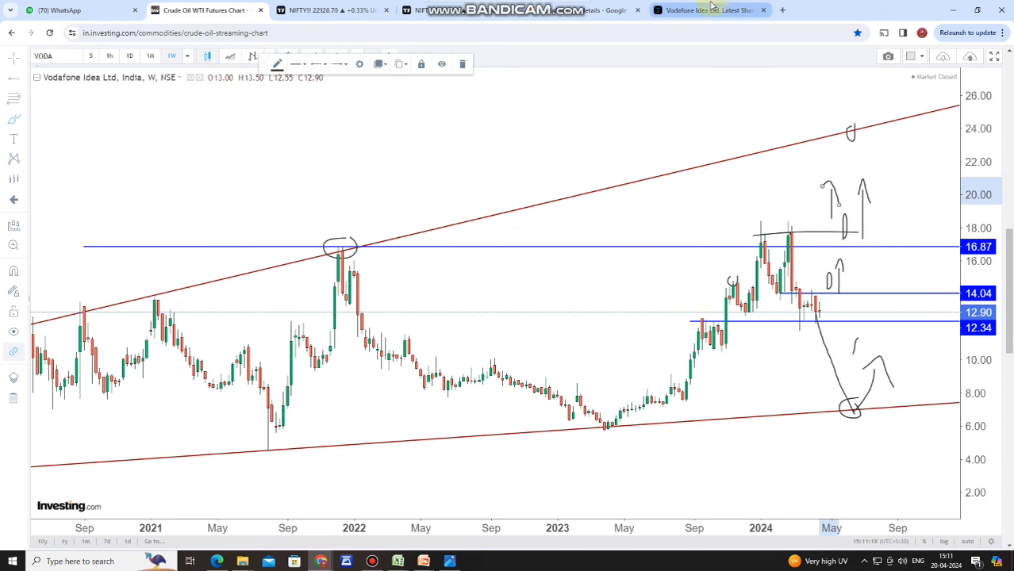
pyautogui.moveTo(712, 6)
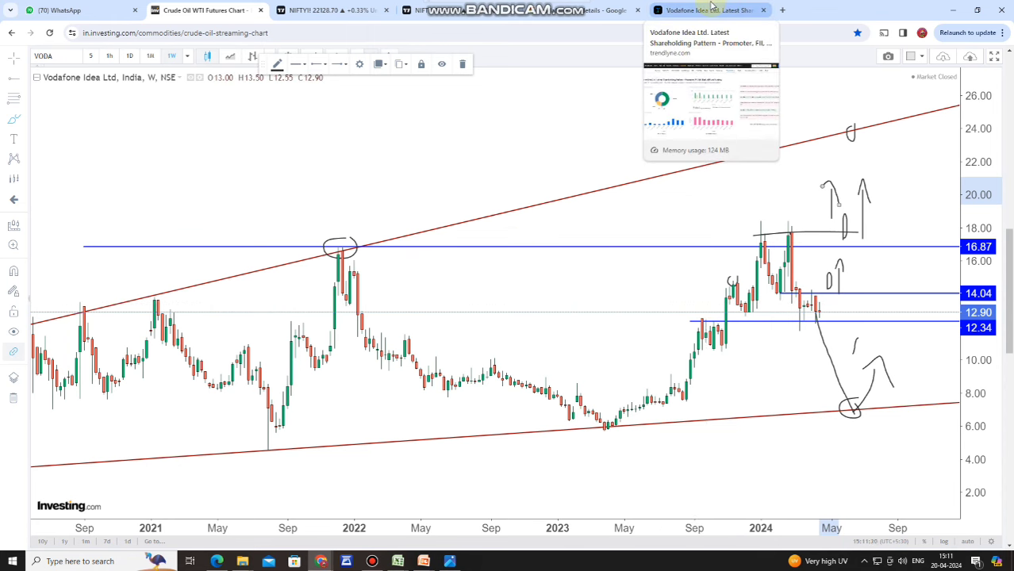